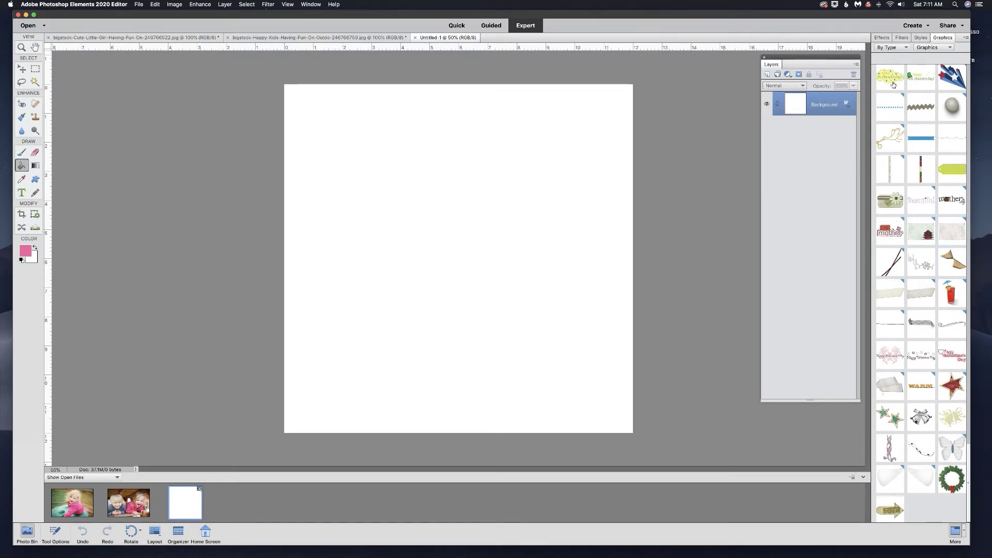
Apply the cloudy-sky background with a white fence and blue and green flowers from the Backgrounds graphics to the blank page.
{"action": "left_click", "coordinate": [930, 48]}
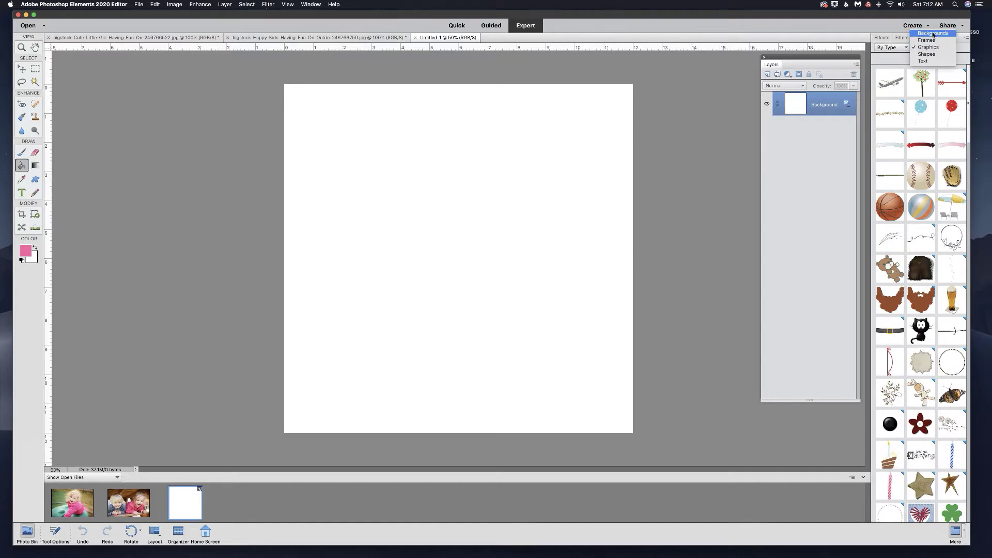
{"action": "left_click", "coordinate": [933, 33]}
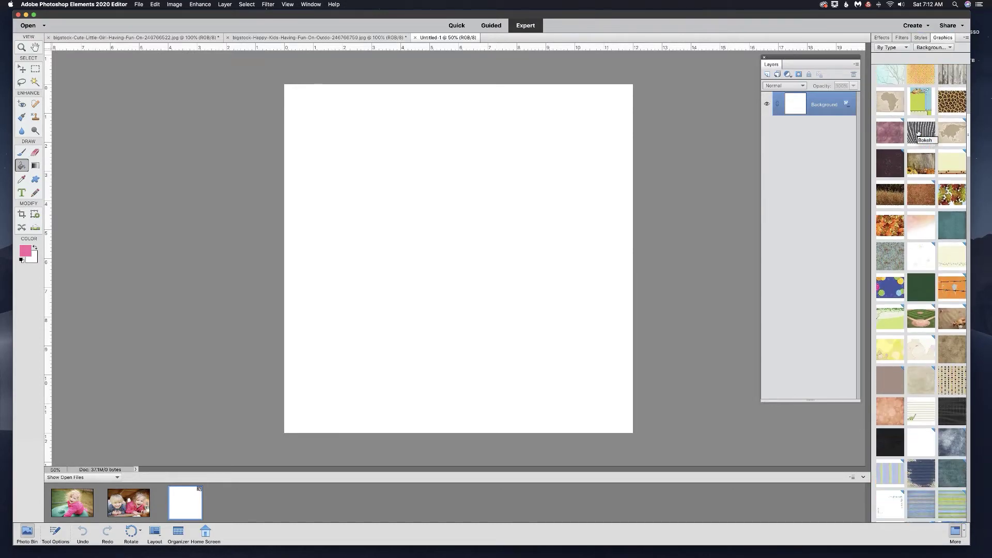
{"action": "scroll", "coordinate": [918, 134], "scroll_direction": "down", "scroll_amount": 15}
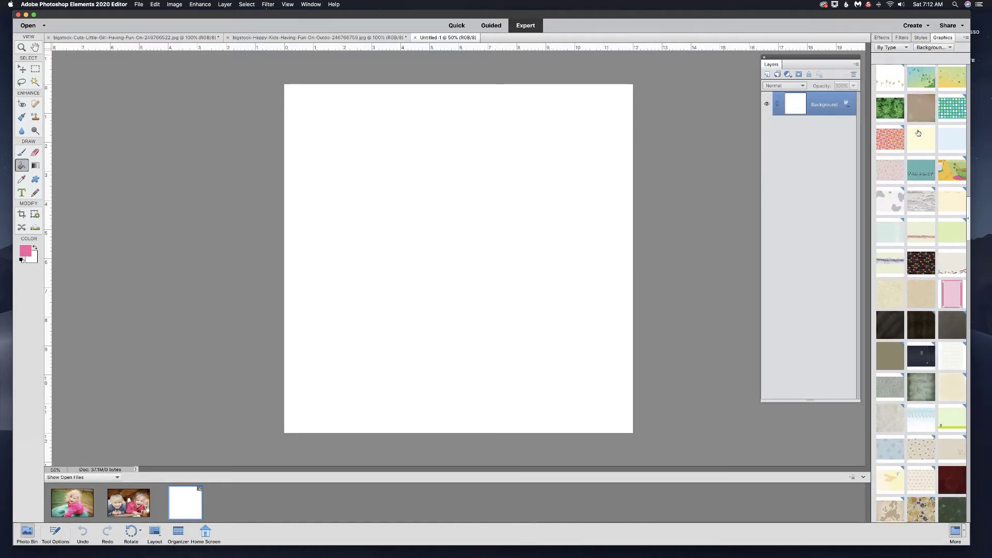
{"action": "scroll", "coordinate": [918, 133], "scroll_direction": "down", "scroll_amount": 15}
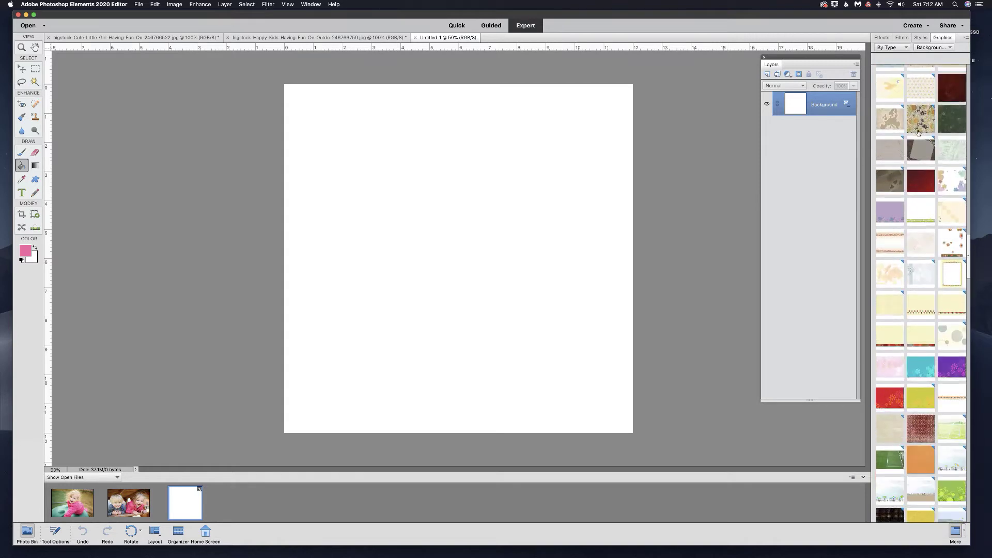
{"action": "scroll", "coordinate": [918, 134], "scroll_direction": "down", "scroll_amount": 10}
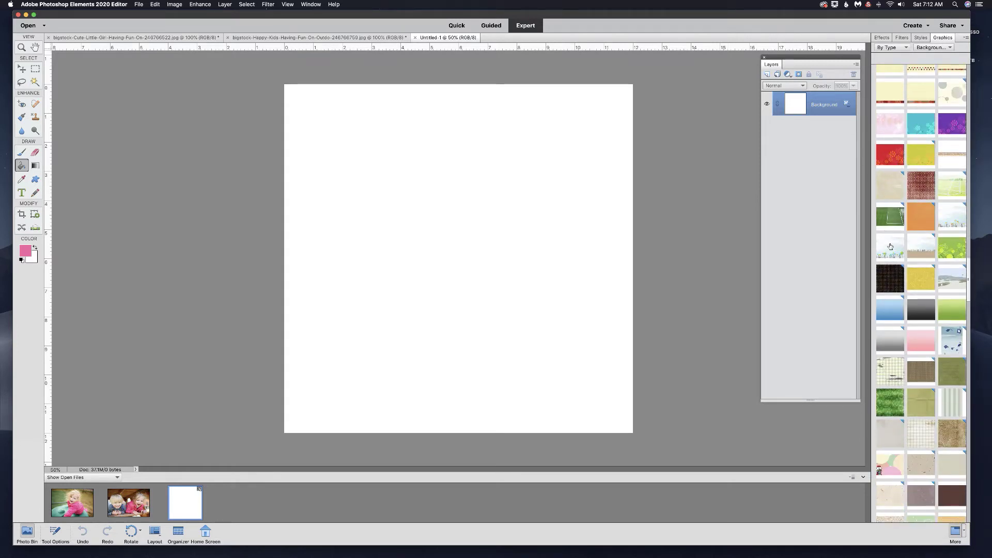
{"action": "left_click_drag", "start_coordinate": [887, 248], "coordinate": [405, 236]}
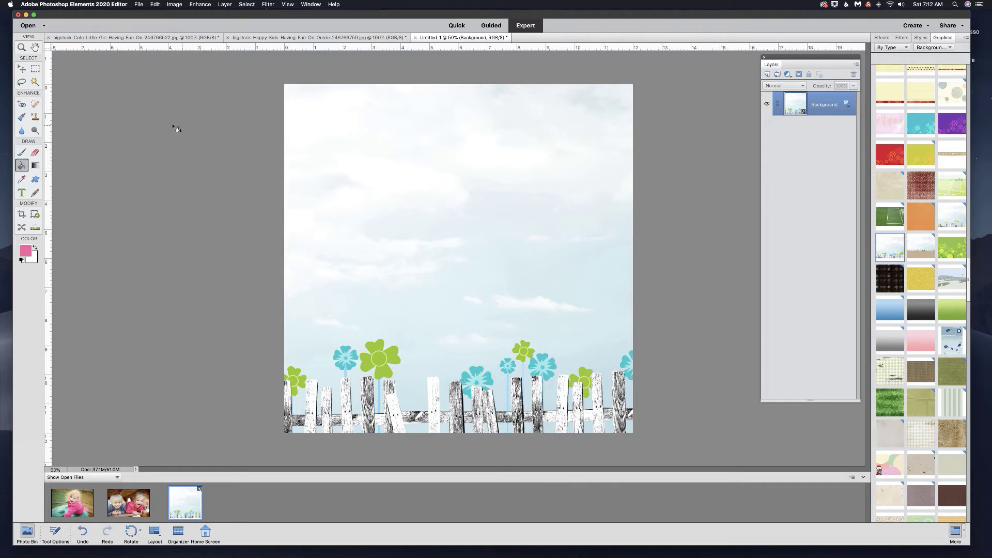
Add the horizontal title text "Spring 2021" near the top of the page and enlarge it to 113.27 pt.
{"action": "left_click", "coordinate": [22, 192]}
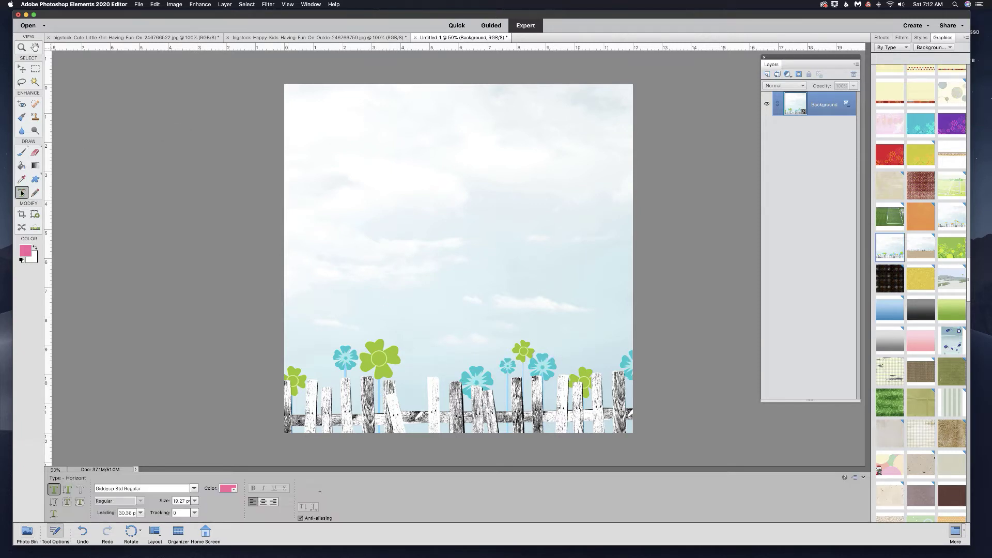
{"action": "left_click", "coordinate": [337, 128]}
{"action": "type", "text": "Spring 2020"}
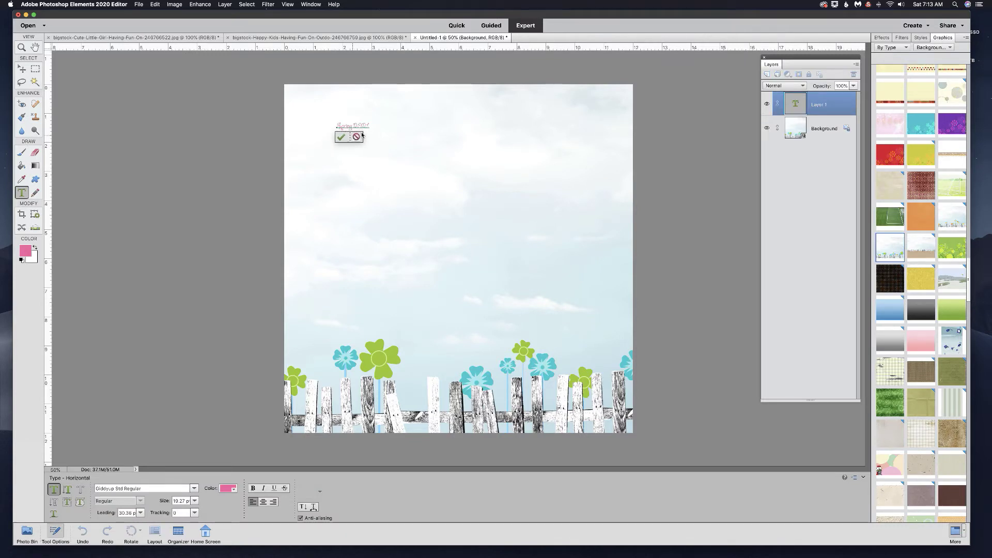
{"action": "left_click_drag", "start_coordinate": [369, 126], "coordinate": [336, 126]}
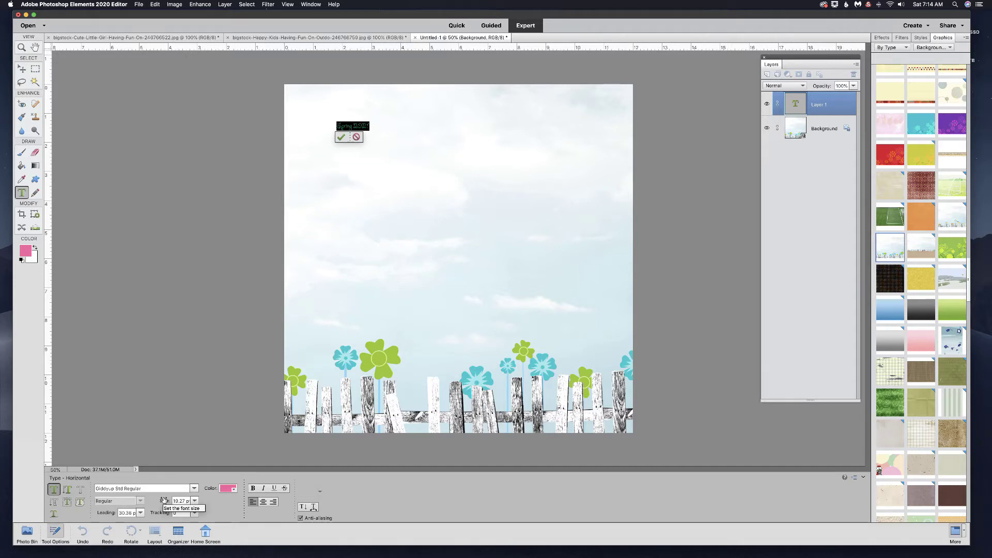
{"action": "left_click_drag", "start_coordinate": [164, 501], "coordinate": [198, 501]}
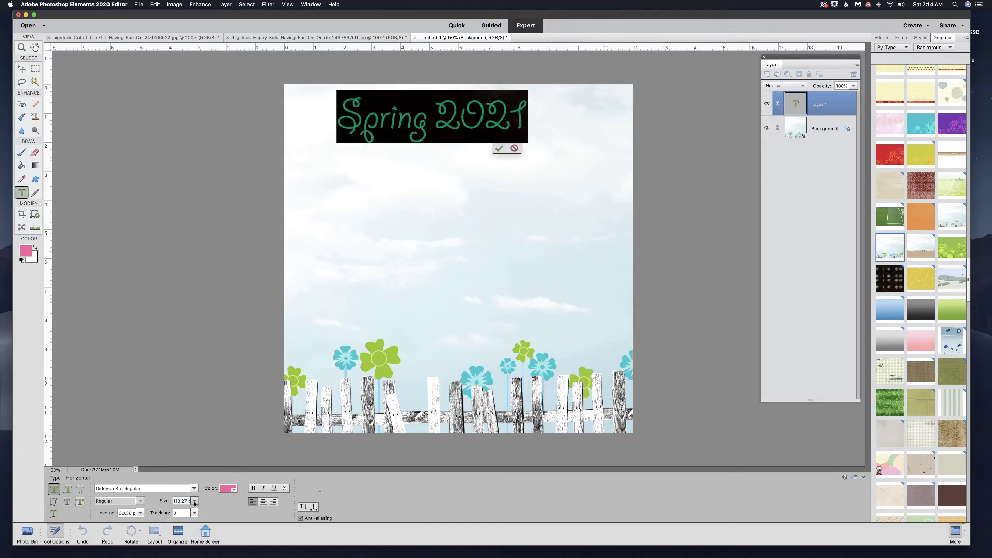
Recolor the title with turquoise 00cbd2 sampled from a blue flower and shift the title slightly down and left.
{"action": "left_click", "coordinate": [228, 489]}
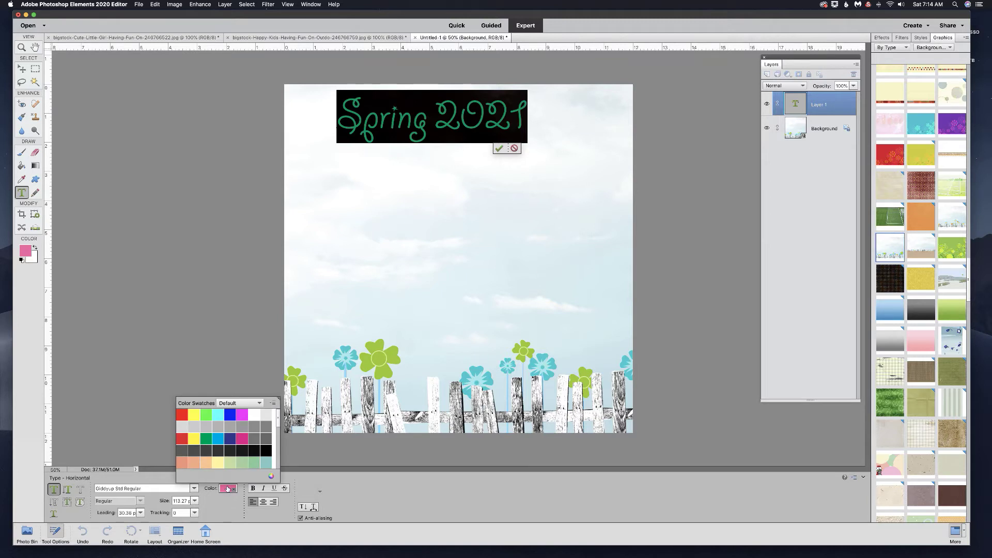
{"action": "left_click", "coordinate": [271, 477]}
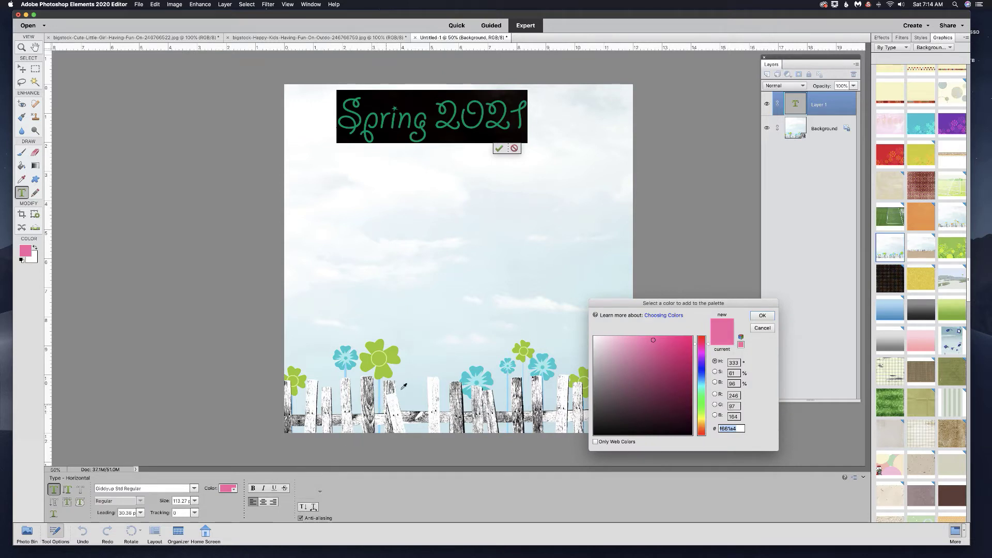
{"action": "left_click", "coordinate": [476, 370]}
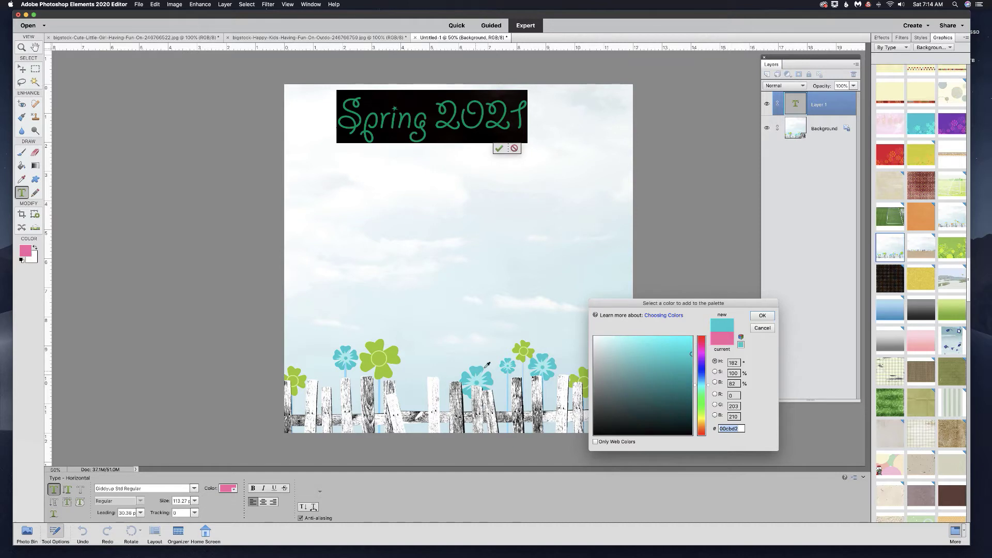
{"action": "left_click", "coordinate": [762, 316]}
{"action": "left_click", "coordinate": [498, 149]}
{"action": "left_click", "coordinate": [22, 69]}
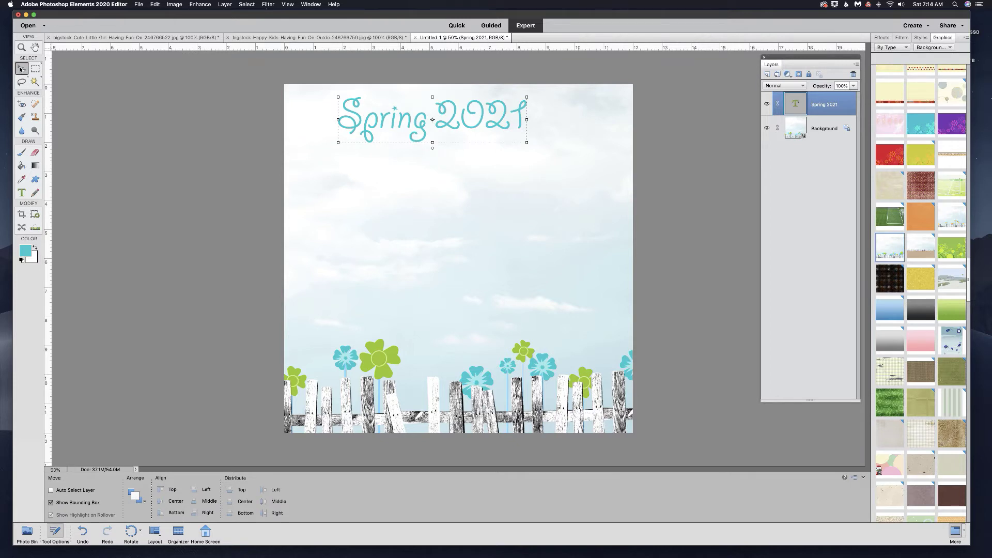
{"action": "left_click_drag", "start_coordinate": [409, 126], "coordinate": [390, 140]}
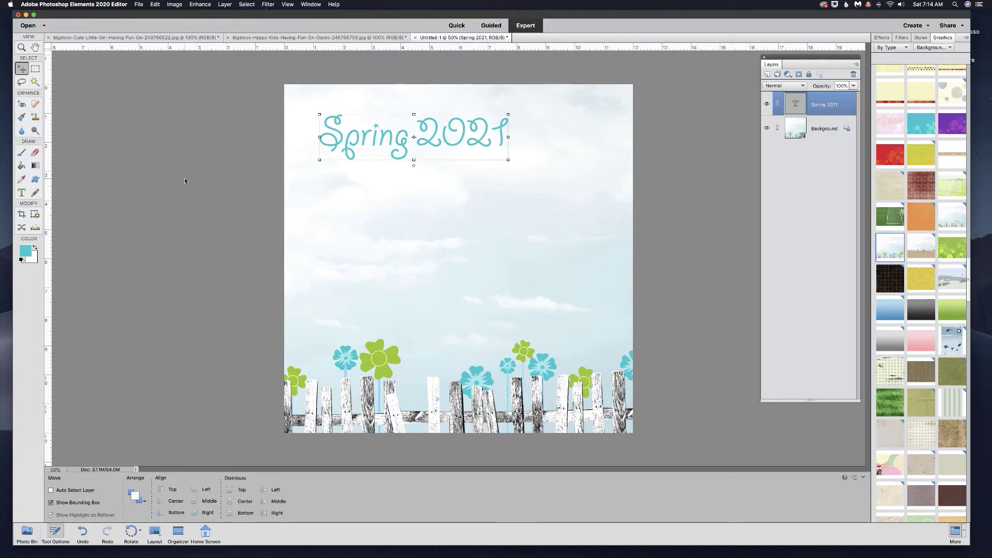
Add the little-girl photo and the happy-kids photo from the open files to the scrapbook page.
{"action": "left_click", "coordinate": [26, 532]}
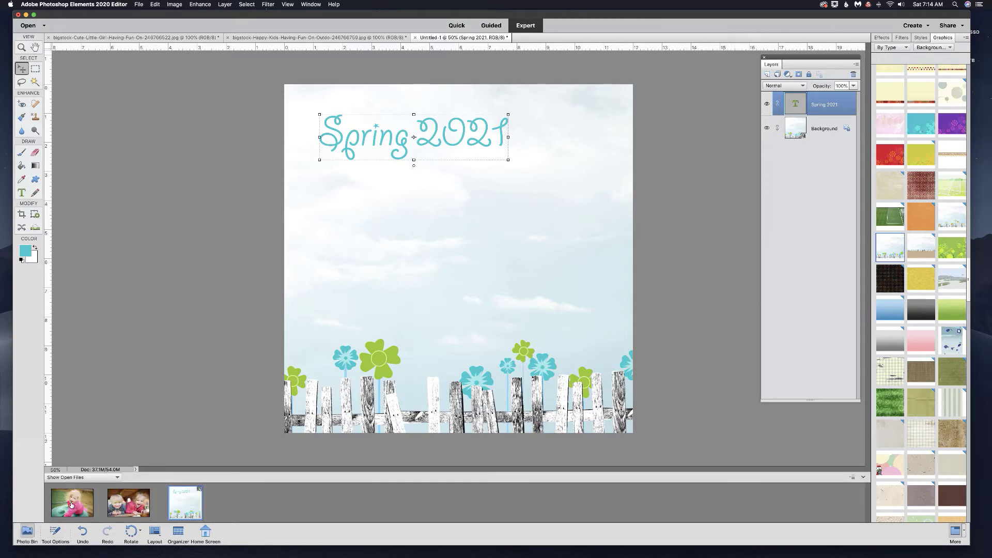
{"action": "left_click_drag", "start_coordinate": [77, 499], "coordinate": [480, 278]}
{"action": "left_click_drag", "start_coordinate": [129, 500], "coordinate": [379, 260]}
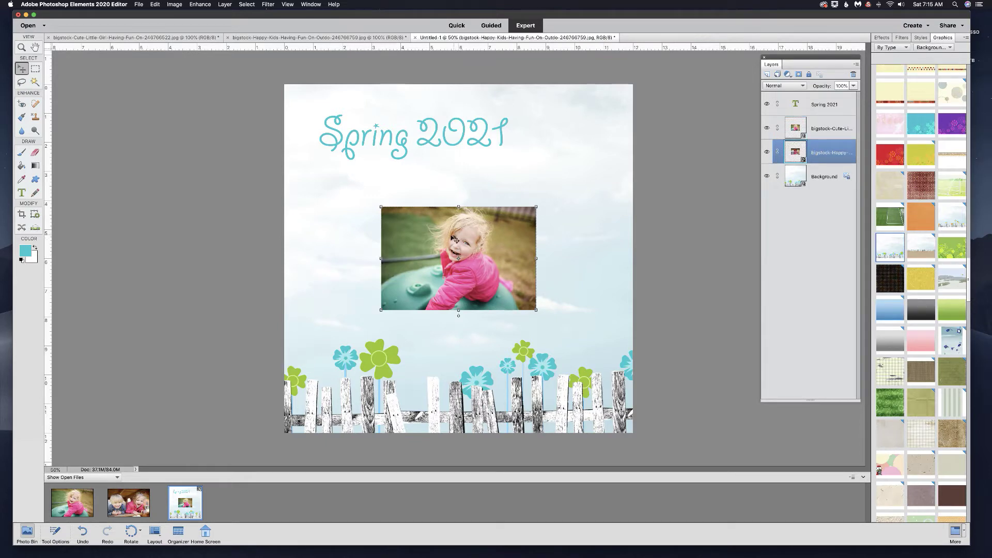
Place the happy-kids photo at the page's lower left, just above the fence, and rotate it about 6.4 degrees counterclockwise.
{"action": "left_click_drag", "start_coordinate": [402, 255], "coordinate": [376, 262]}
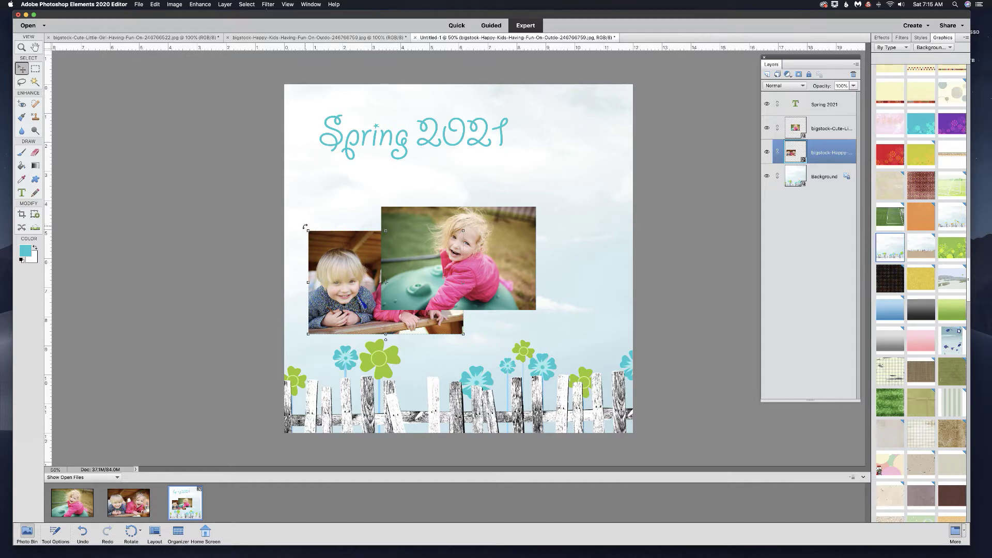
{"action": "left_click", "coordinate": [305, 227]}
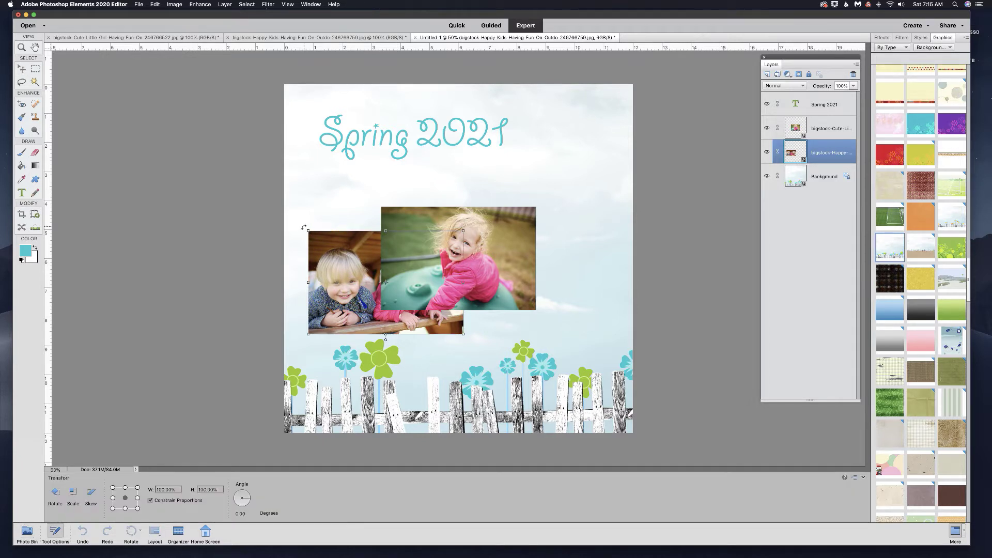
{"action": "left_click_drag", "start_coordinate": [304, 227], "coordinate": [328, 249]}
{"action": "mouse_move", "coordinate": [347, 284]}
{"action": "left_mouse_down"}
{"action": "mouse_move", "coordinate": [342, 295]}
{"action": "mouse_move", "coordinate": [357, 294]}
{"action": "left_mouse_up"}
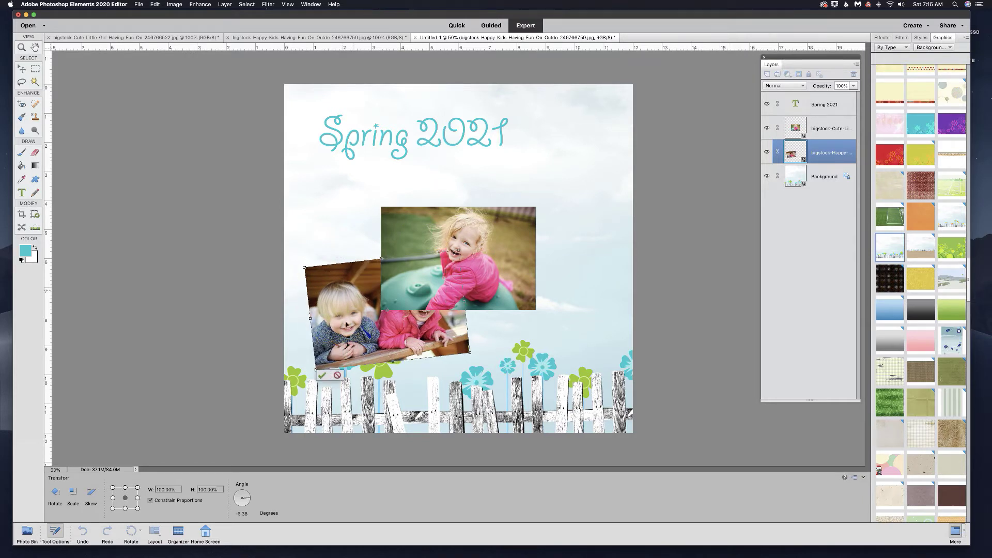
{"action": "left_click", "coordinate": [325, 375]}
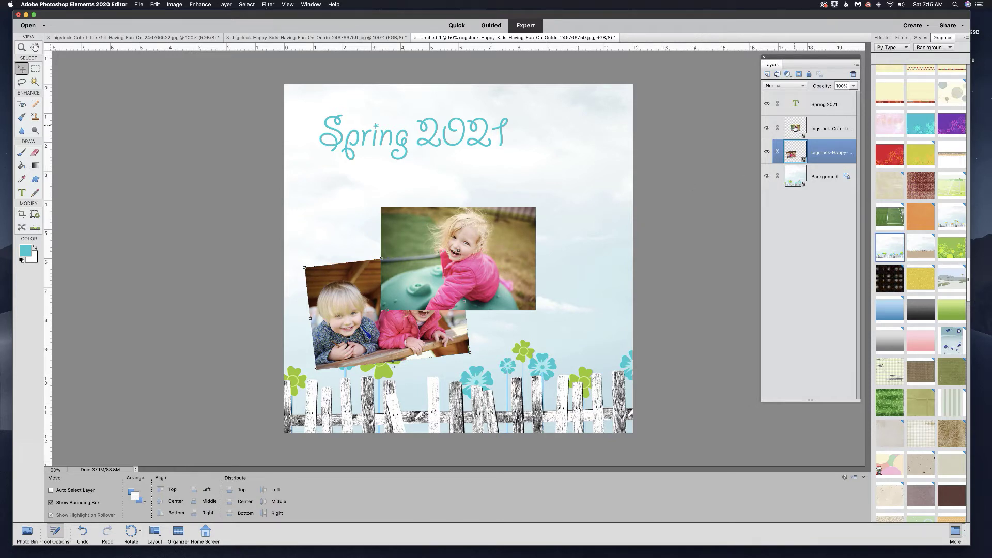
Place the little-girl photo beside the happy-kids photo at the page's lower right and rotate it about 6.6 degrees clockwise.
{"action": "left_click", "coordinate": [795, 128]}
{"action": "left_click_drag", "start_coordinate": [500, 267], "coordinate": [550, 294]}
{"action": "left_click_drag", "start_coordinate": [616, 243], "coordinate": [621, 253]}
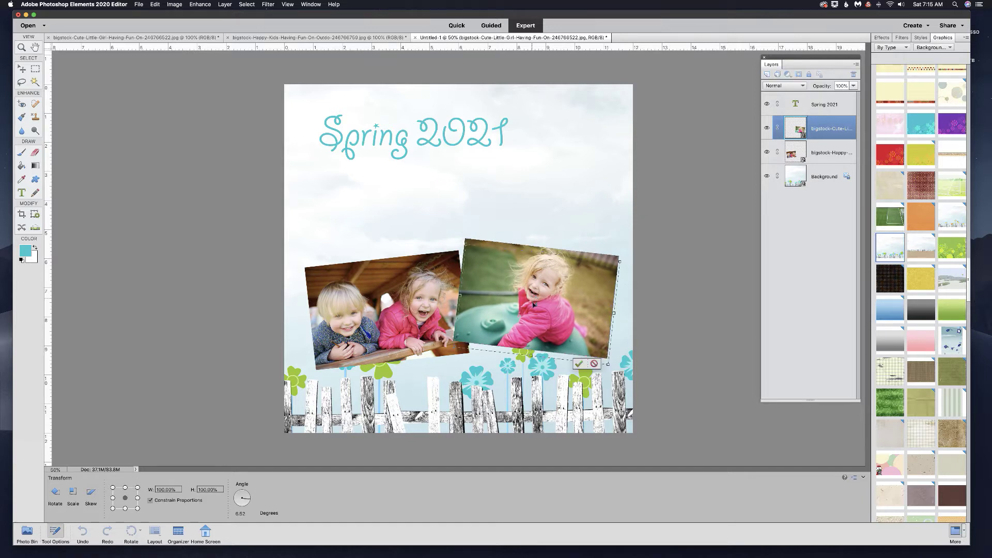
{"action": "left_click_drag", "start_coordinate": [534, 305], "coordinate": [539, 308]}
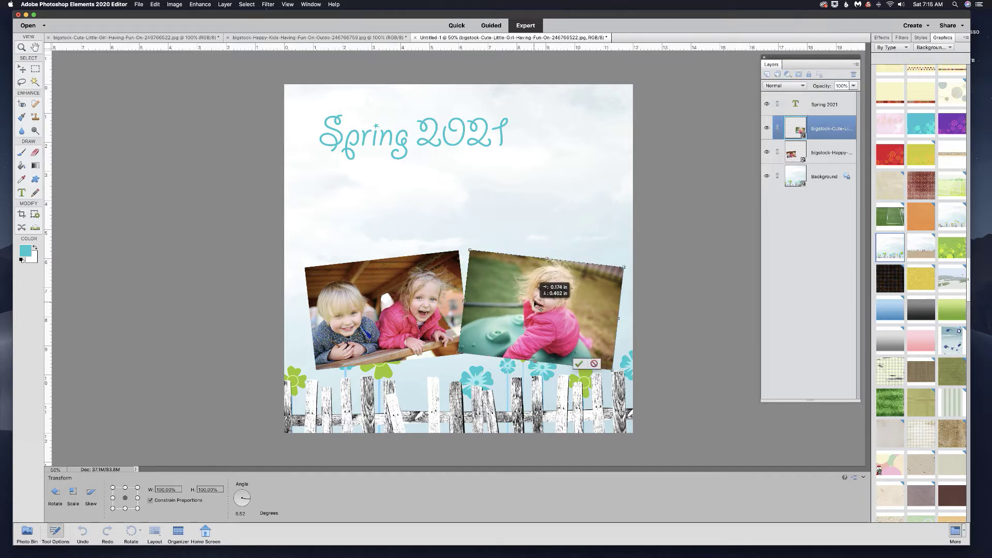
{"action": "left_click_drag", "start_coordinate": [541, 309], "coordinate": [534, 300]}
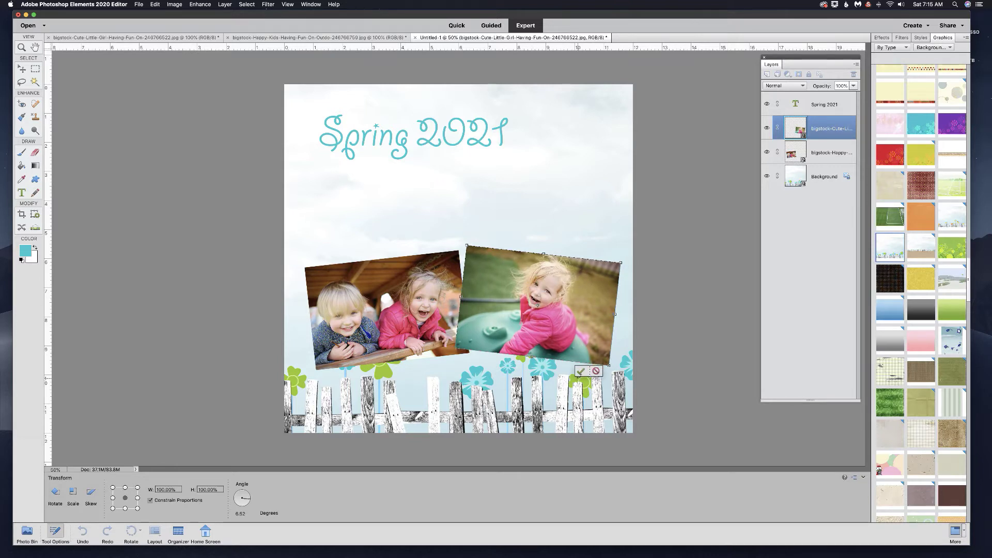
{"action": "left_click", "coordinate": [580, 371]}
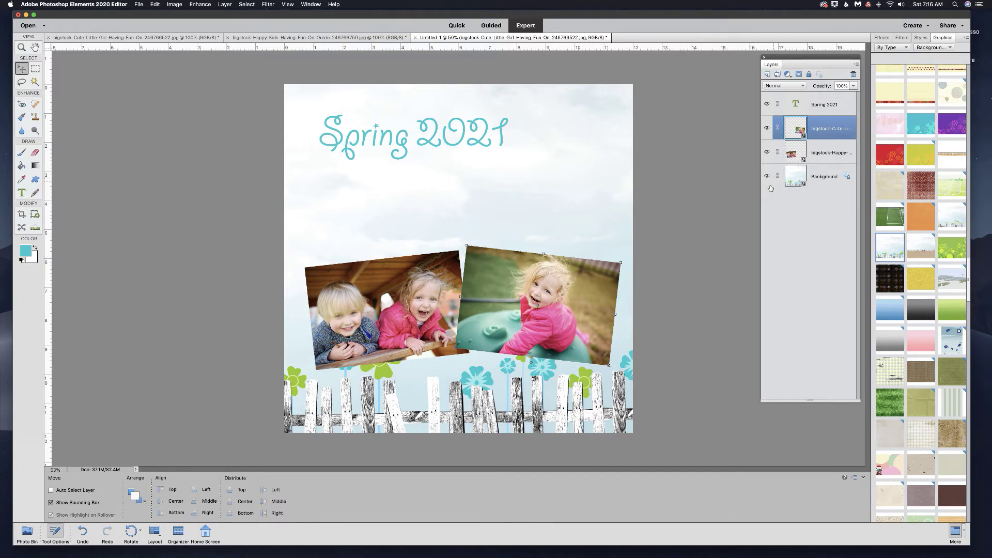
Duplicate the Background layer and place the copy above both photo layers, directly below the title text.
{"action": "left_click", "coordinate": [804, 176]}
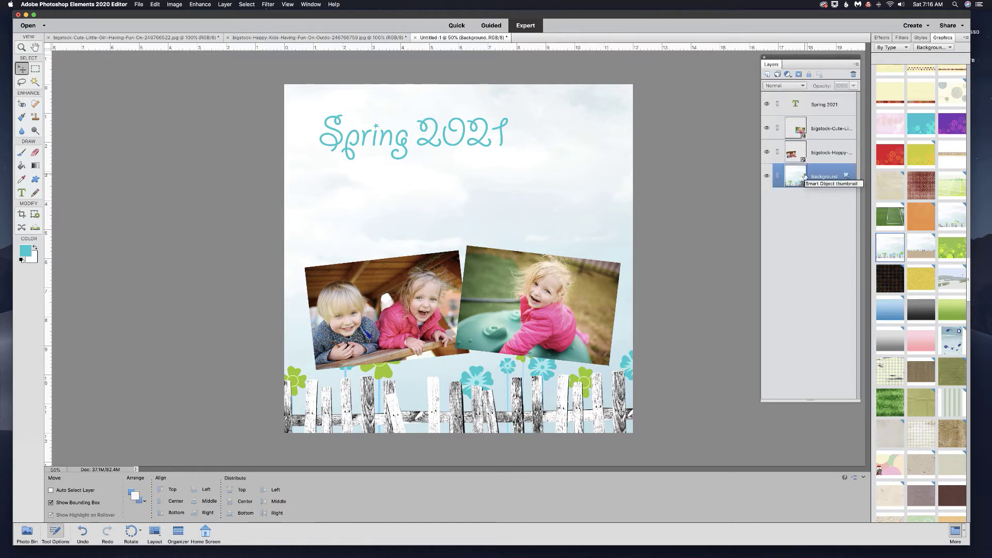
{"action": "key", "text": "super+j"}
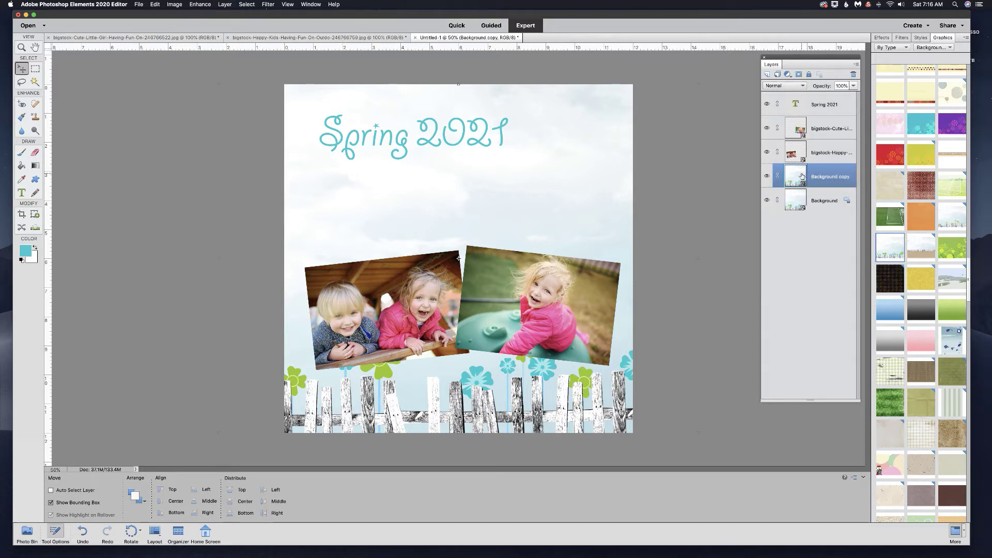
{"action": "left_click_drag", "start_coordinate": [802, 176], "coordinate": [798, 117]}
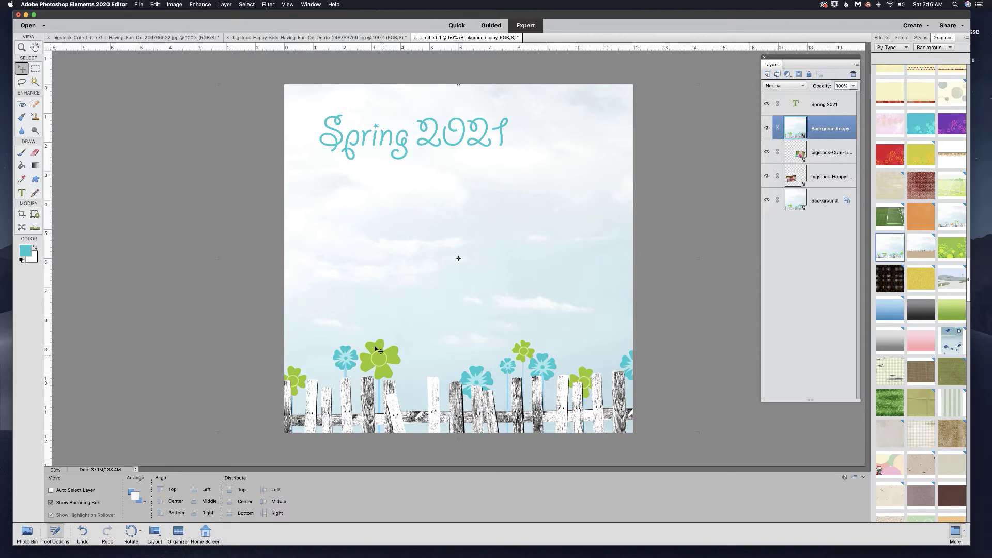
Select the blue and green flowers, including their stems, on the Background copy layer with the Magic Wand.
{"action": "left_click", "coordinate": [35, 81]}
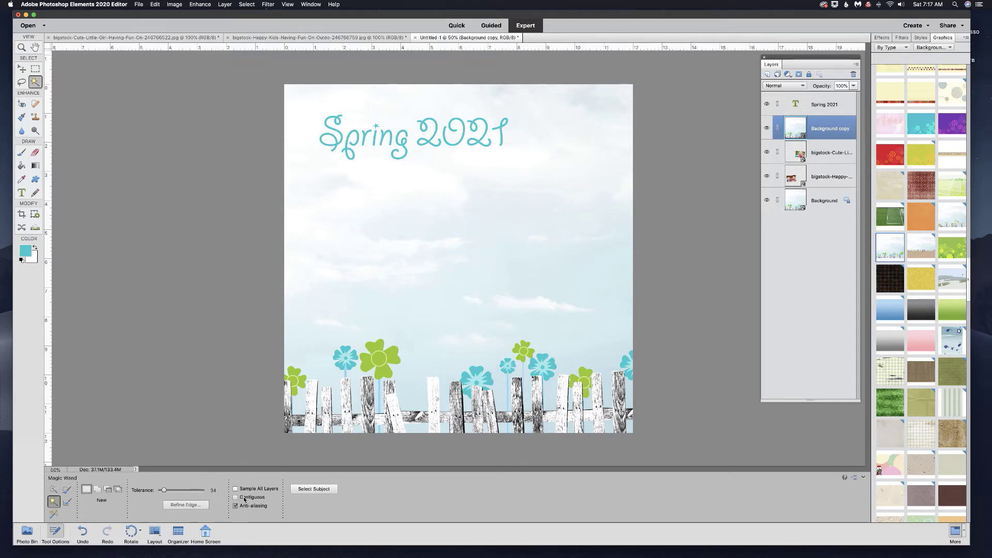
{"action": "left_click", "coordinate": [346, 350]}
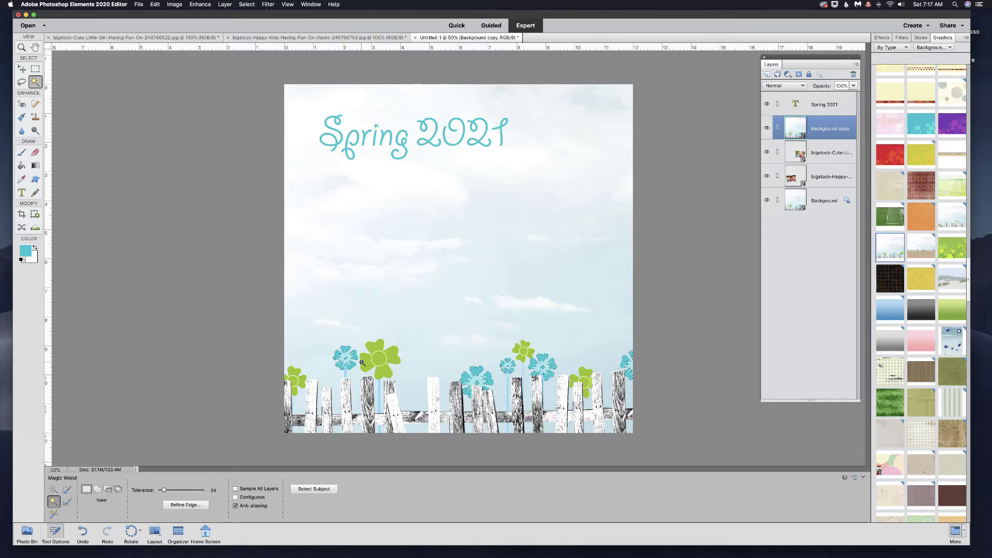
{"action": "key", "text": "shift"}
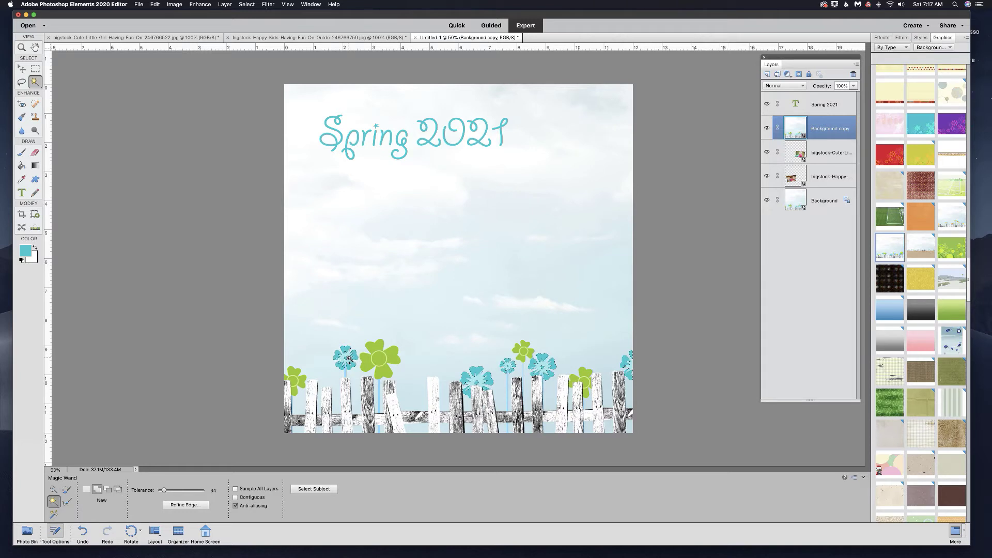
{"action": "left_click", "coordinate": [349, 358], "text": "shift"}
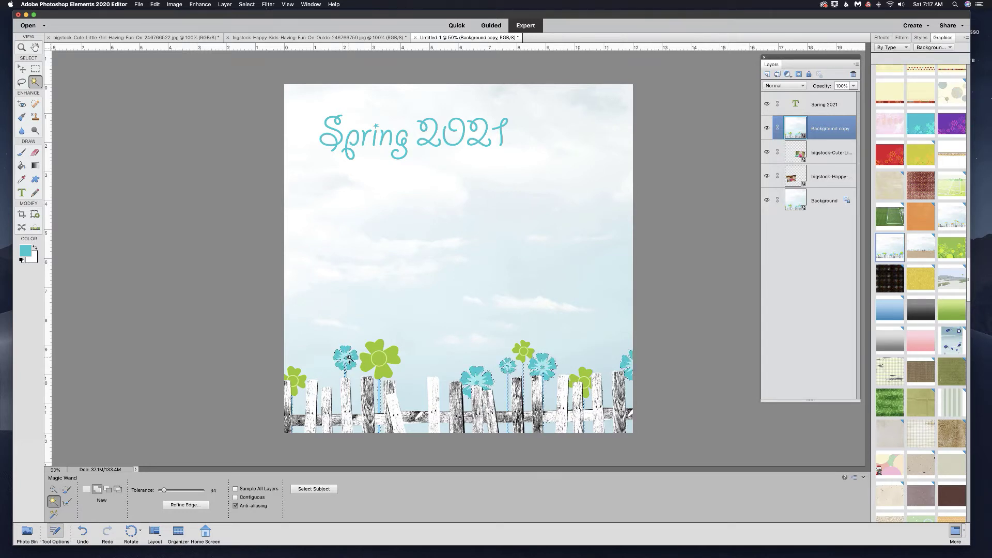
{"action": "left_click", "coordinate": [377, 354], "text": "shift"}
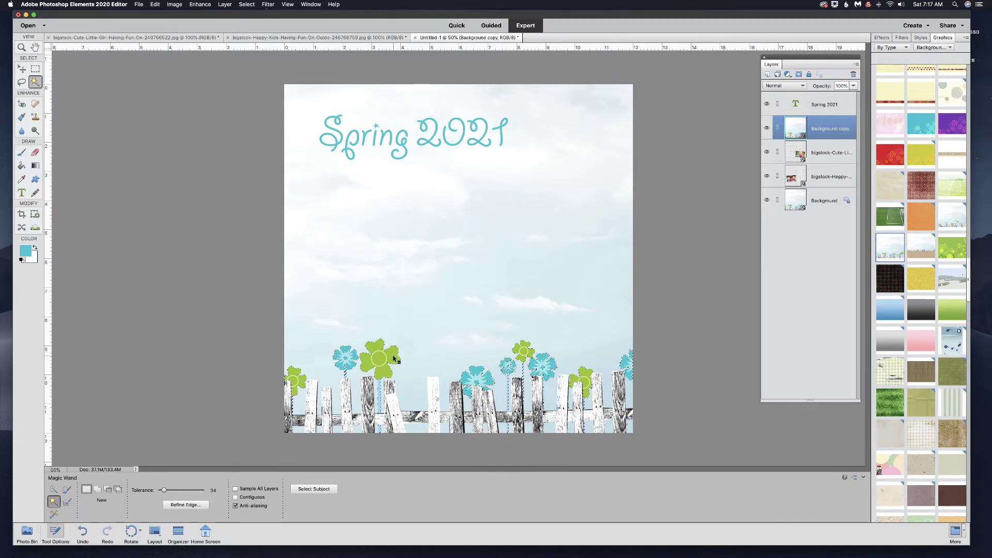
Feather the flower selection and turn it into a layer mask on the Background copy layer.
{"action": "right_click", "coordinate": [393, 358]}
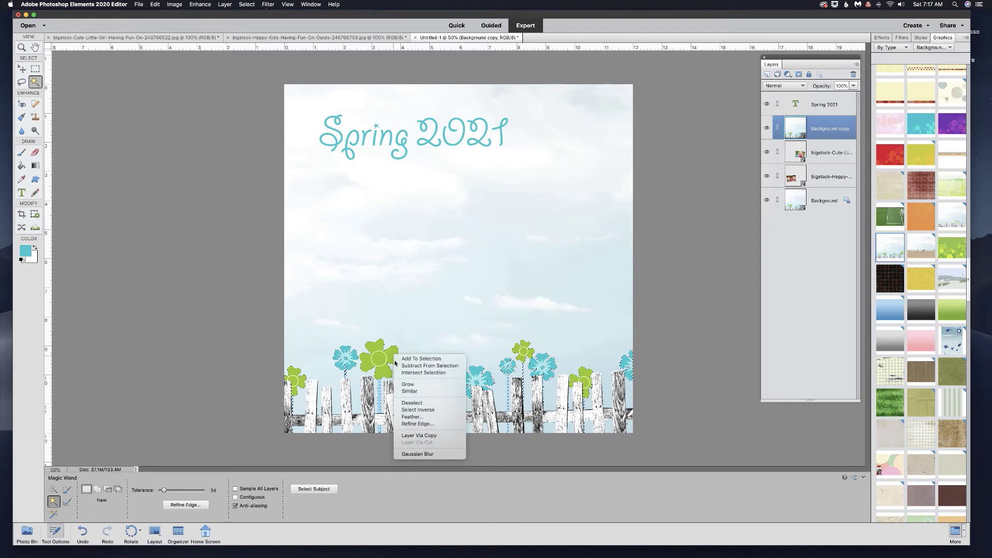
{"action": "left_click", "coordinate": [414, 417]}
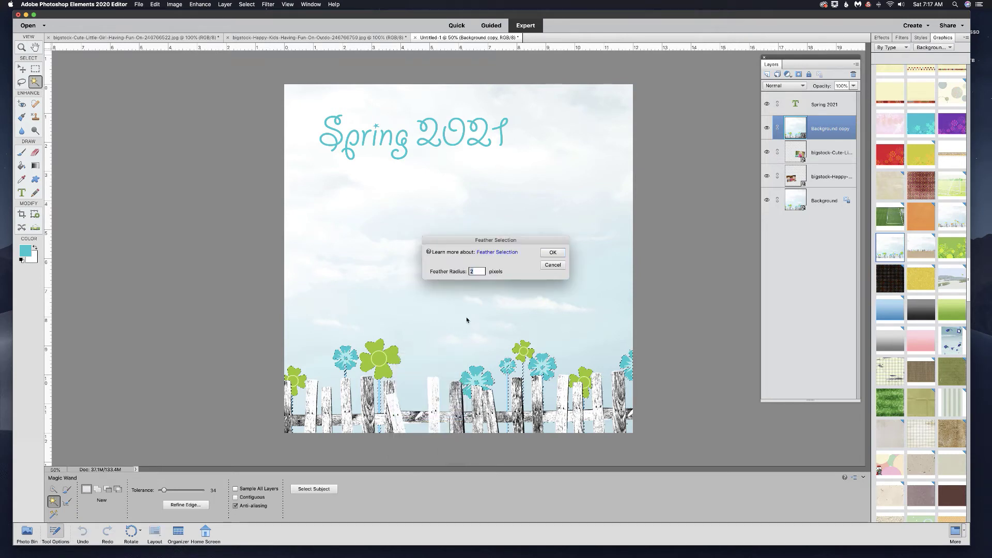
{"action": "left_click", "coordinate": [551, 252]}
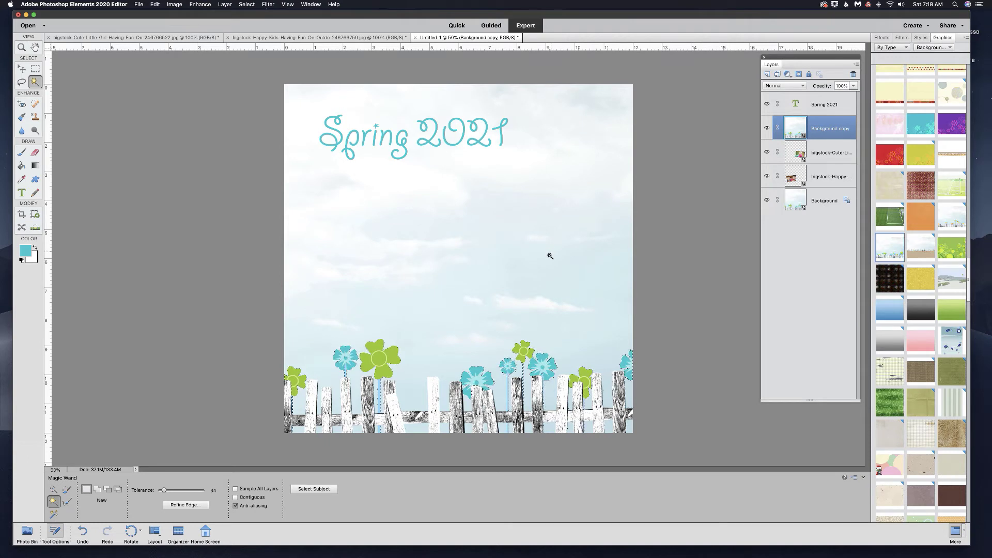
{"action": "left_click", "coordinate": [798, 75]}
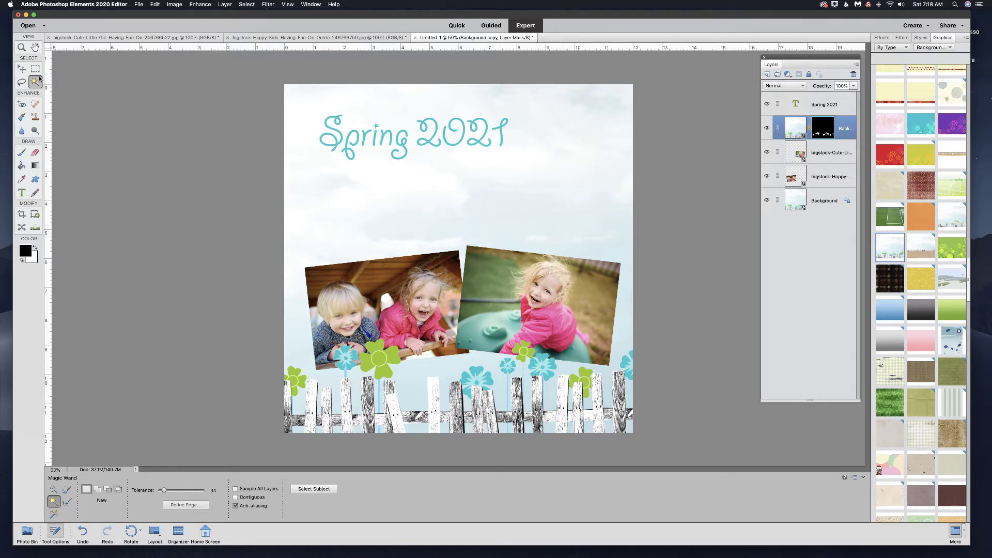
Load the happy-kids photo's outline as a selection and add a new empty layer directly above that photo layer.
{"action": "left_click", "coordinate": [22, 68]}
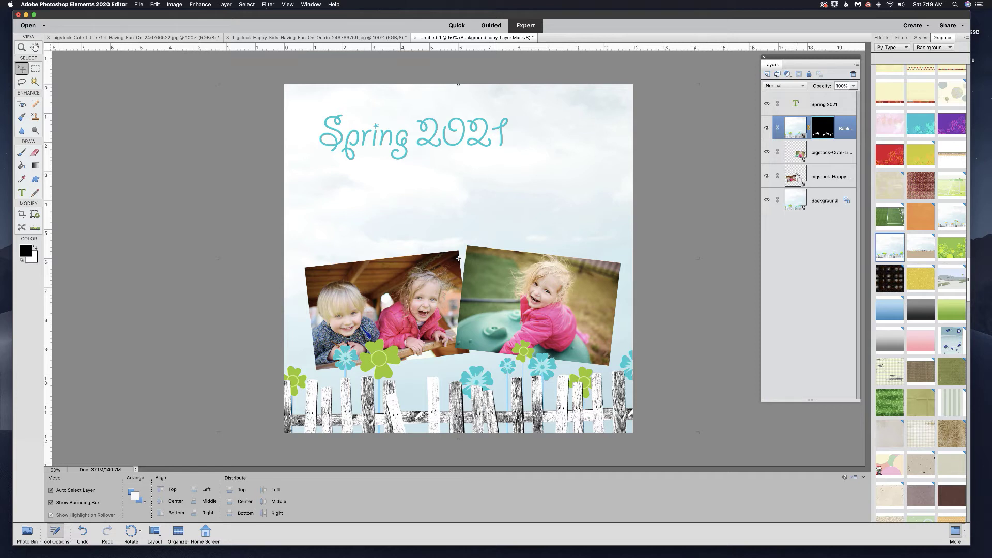
{"action": "left_click", "coordinate": [795, 176], "text": "super"}
{"action": "left_click", "coordinate": [809, 175]}
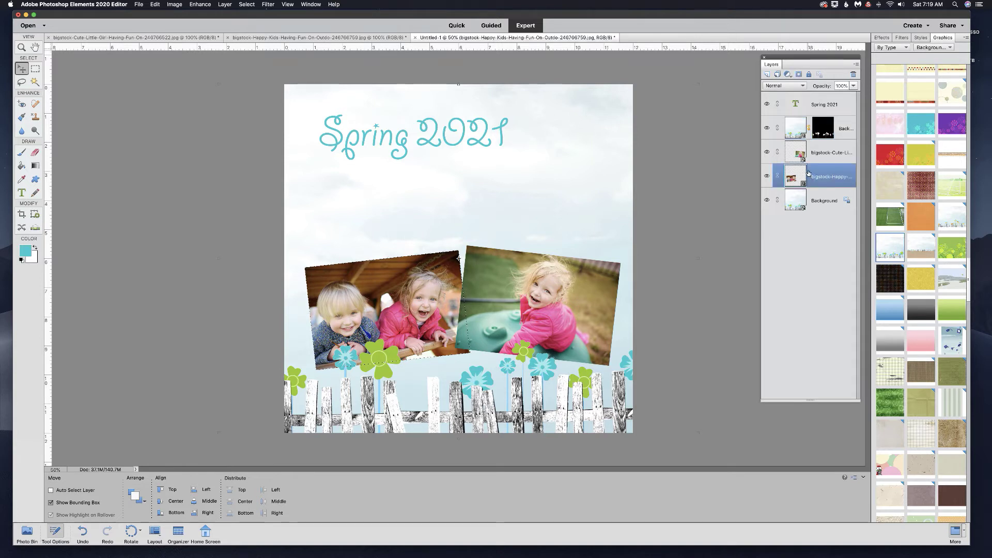
{"action": "left_click", "coordinate": [767, 74]}
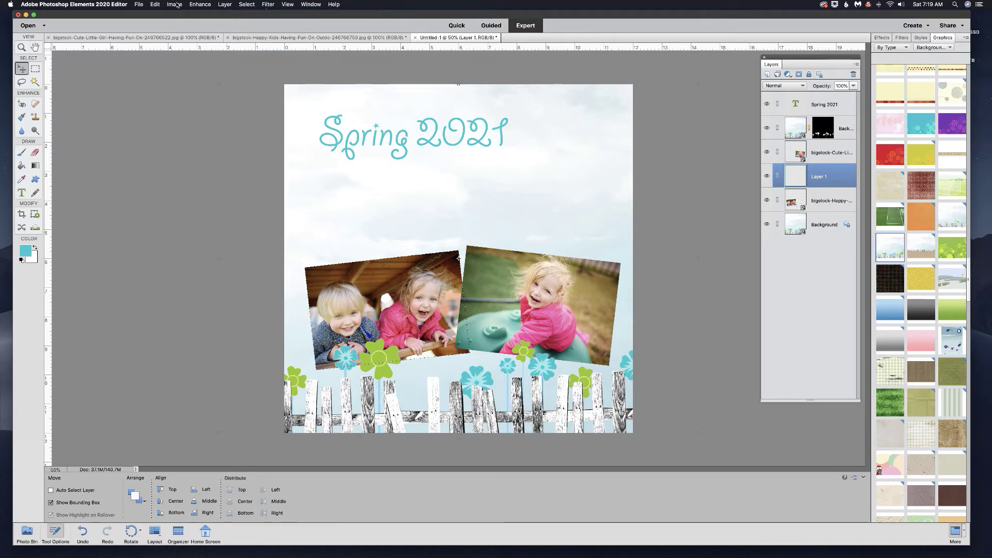
Stroke the happy-kids outline with a 50 px inside border in pink sampled from the girl's jacket.
{"action": "left_click", "coordinate": [155, 4]}
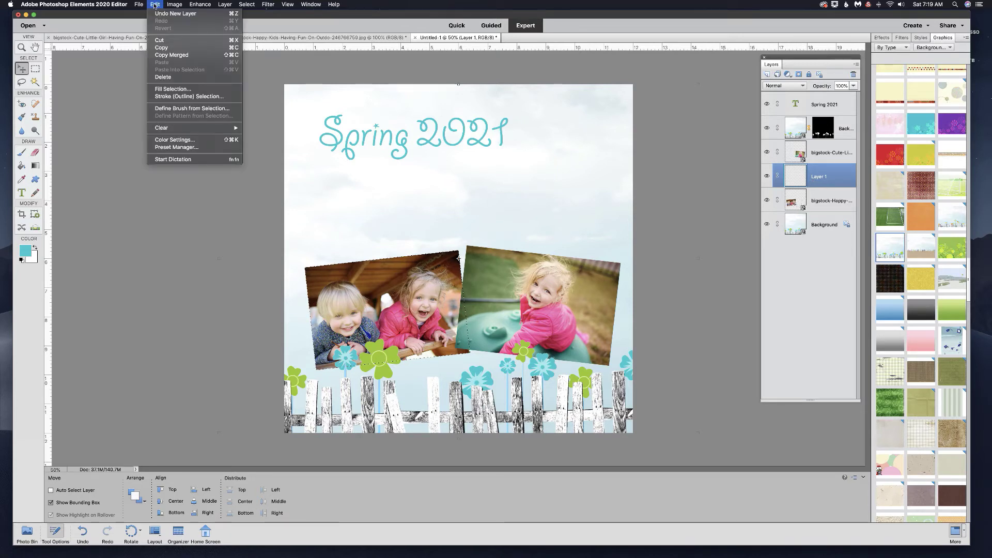
{"action": "left_click", "coordinate": [172, 97]}
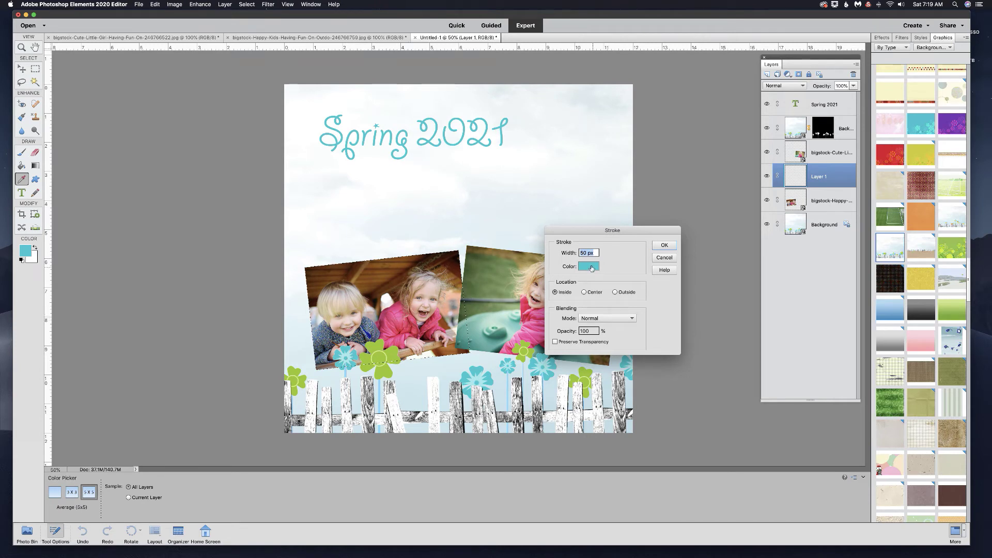
{"action": "left_click", "coordinate": [592, 267]}
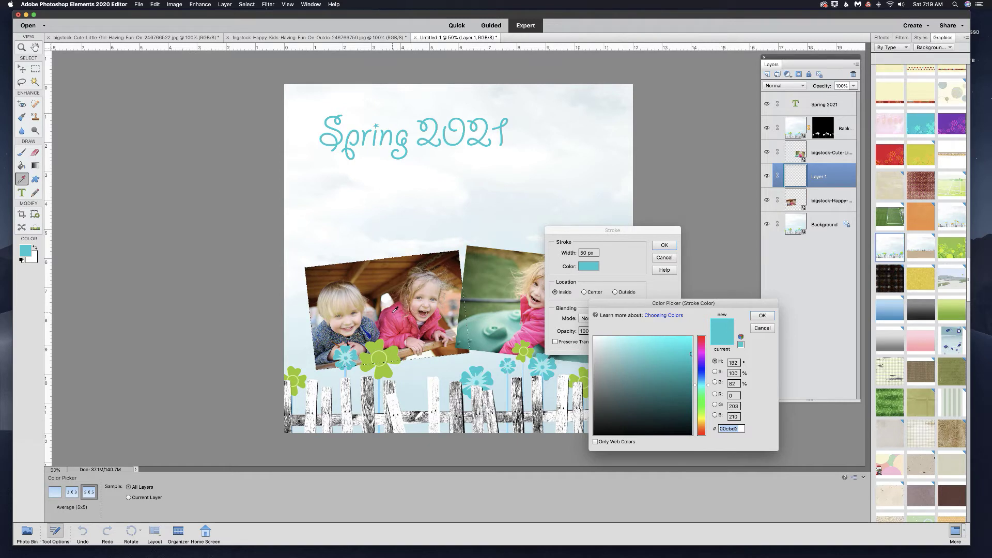
{"action": "left_click", "coordinate": [394, 310]}
{"action": "left_click", "coordinate": [762, 316]}
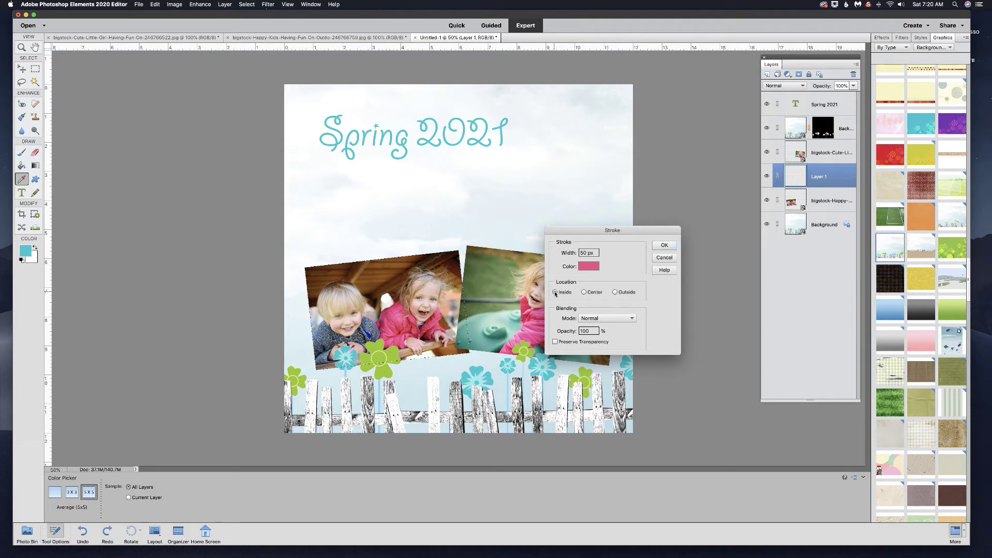
{"action": "left_click", "coordinate": [664, 245]}
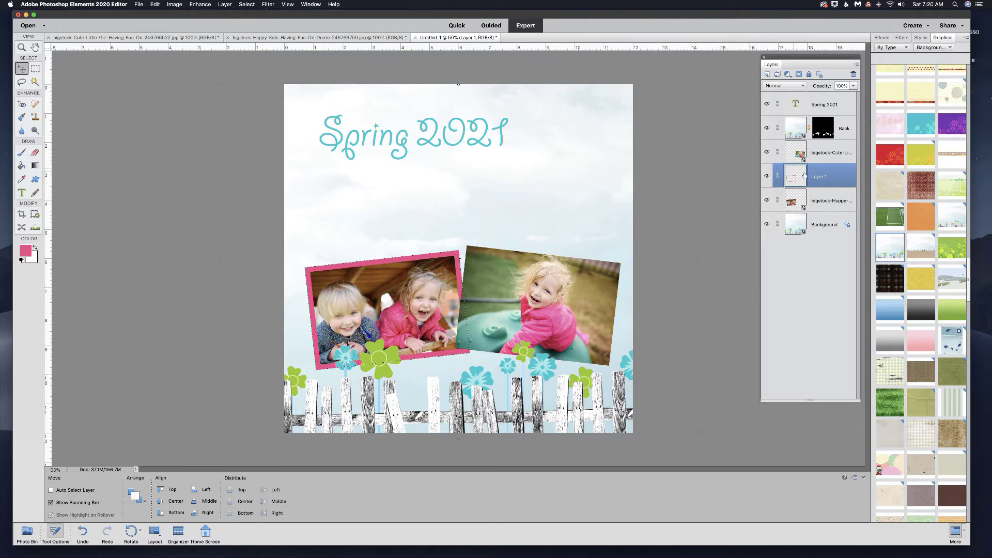
Give the pink border a drop shadow with size 54 px, distance 34 px, opacity 62% and a 133° lighting angle.
{"action": "left_click", "coordinate": [223, 5]}
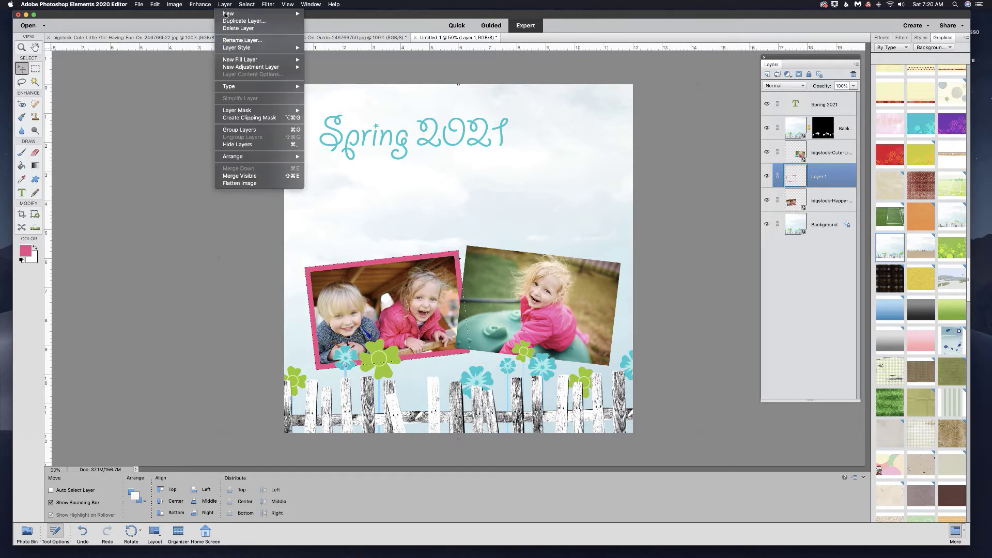
{"action": "left_click", "coordinate": [676, 208]}
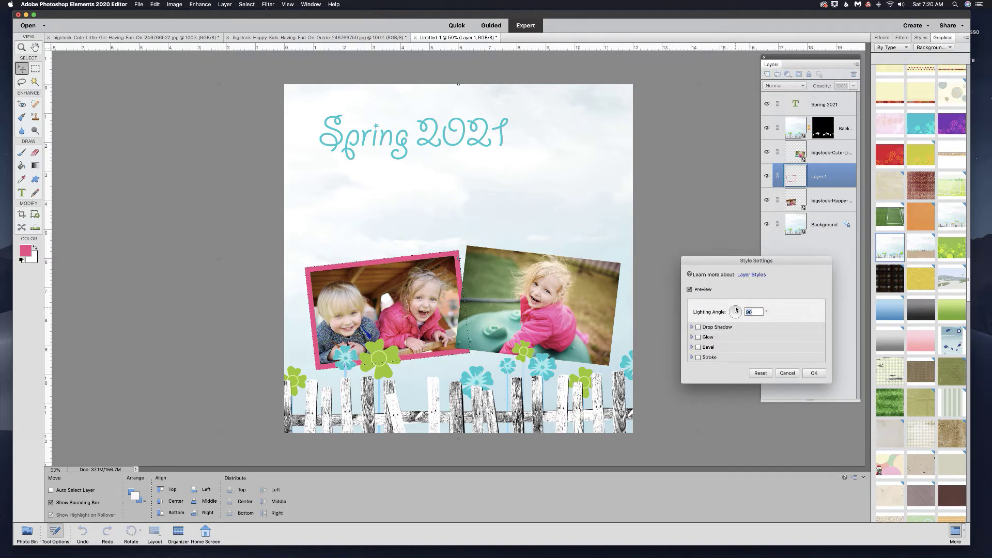
{"action": "left_click_drag", "start_coordinate": [735, 309], "coordinate": [732, 309]}
{"action": "left_click", "coordinate": [699, 327]}
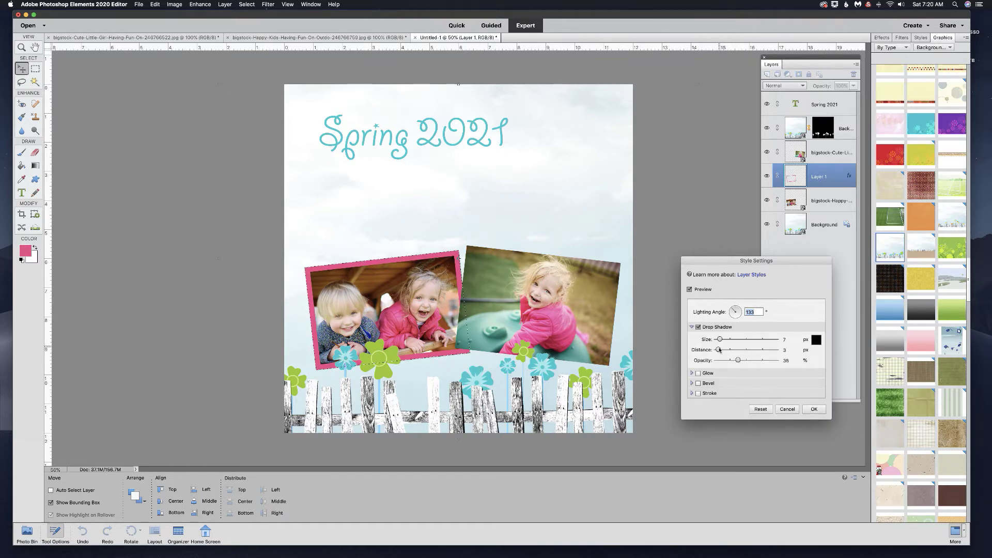
{"action": "left_click_drag", "start_coordinate": [724, 351], "coordinate": [729, 348]}
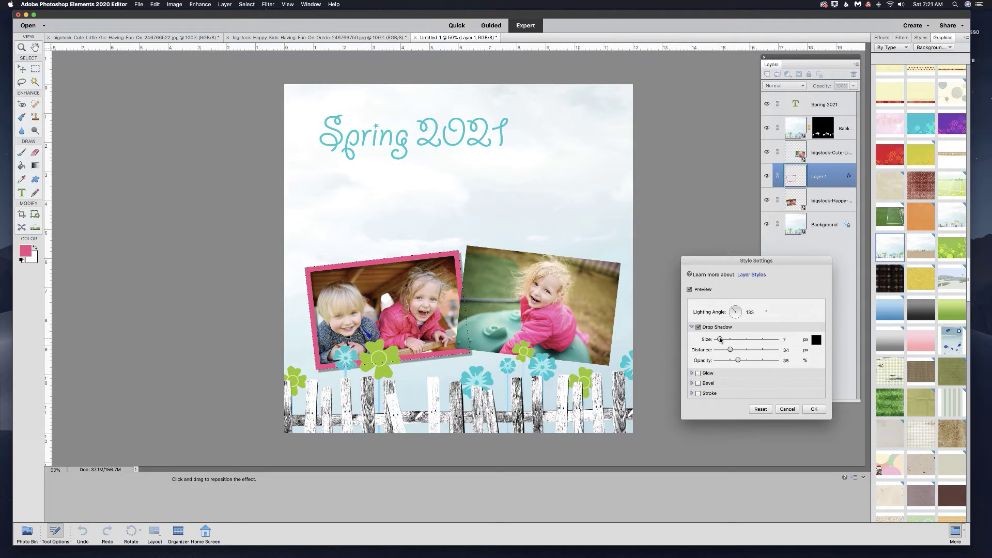
{"action": "mouse_move", "coordinate": [720, 339]}
{"action": "left_mouse_down"}
{"action": "mouse_move", "coordinate": [731, 340]}
{"action": "mouse_move", "coordinate": [707, 339]}
{"action": "mouse_move", "coordinate": [728, 340]}
{"action": "left_mouse_up"}
{"action": "left_click_drag", "start_coordinate": [739, 362], "coordinate": [749, 363]}
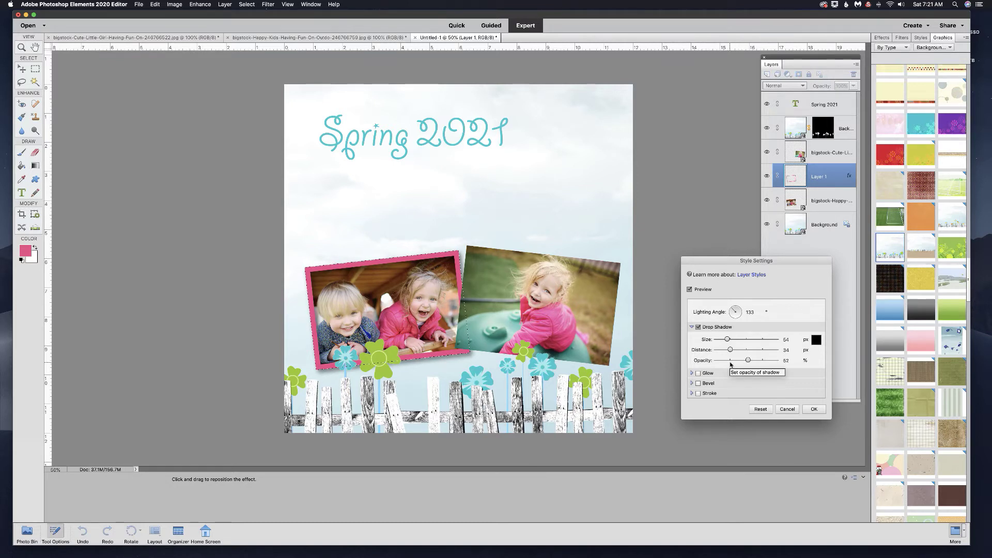
Add a 21 px upward bevel to the pink border, apply the layer style and deselect the photo outline.
{"action": "left_click", "coordinate": [700, 385]}
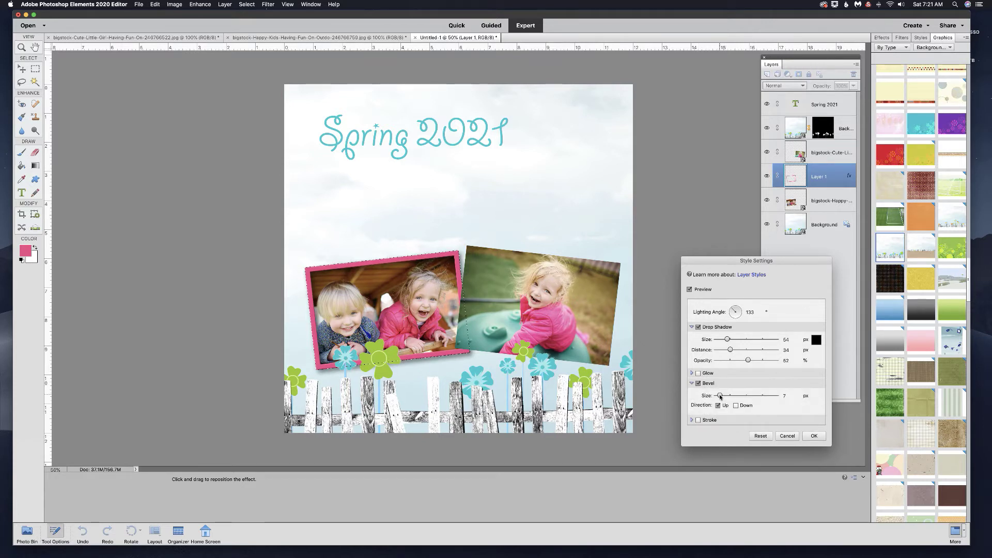
{"action": "left_click_drag", "start_coordinate": [721, 395], "coordinate": [721, 397]}
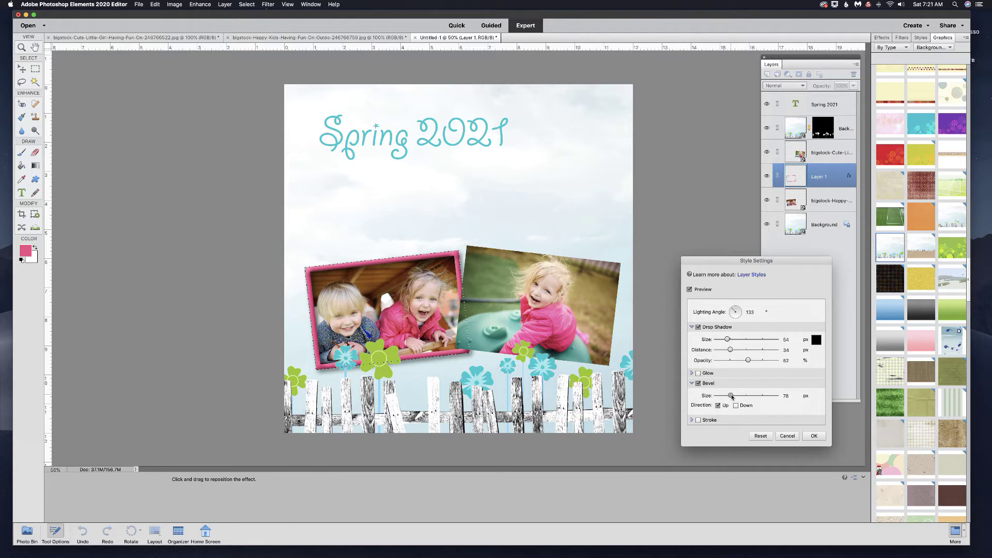
{"action": "left_click", "coordinate": [733, 395]}
{"action": "left_click_drag", "start_coordinate": [729, 396], "coordinate": [722, 396]}
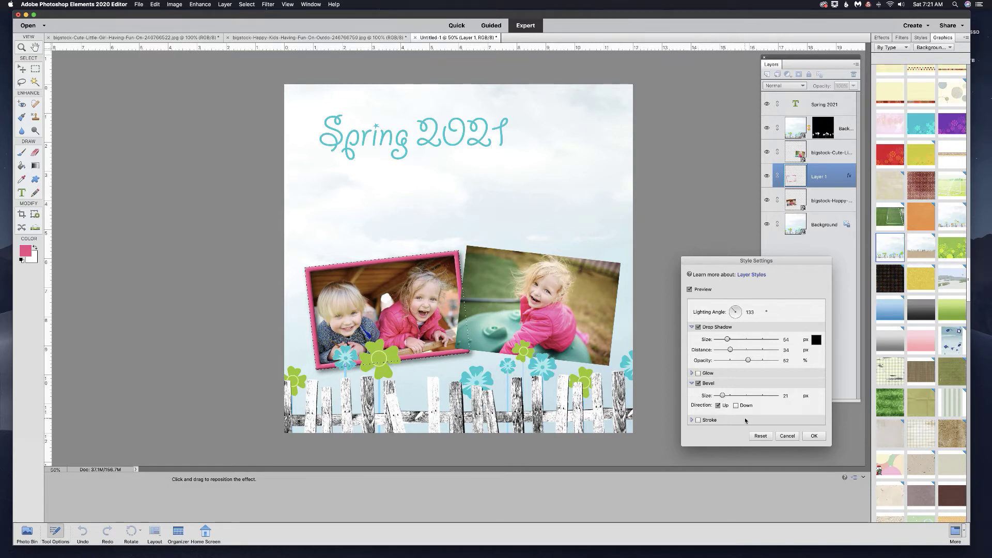
{"action": "left_click", "coordinate": [814, 437]}
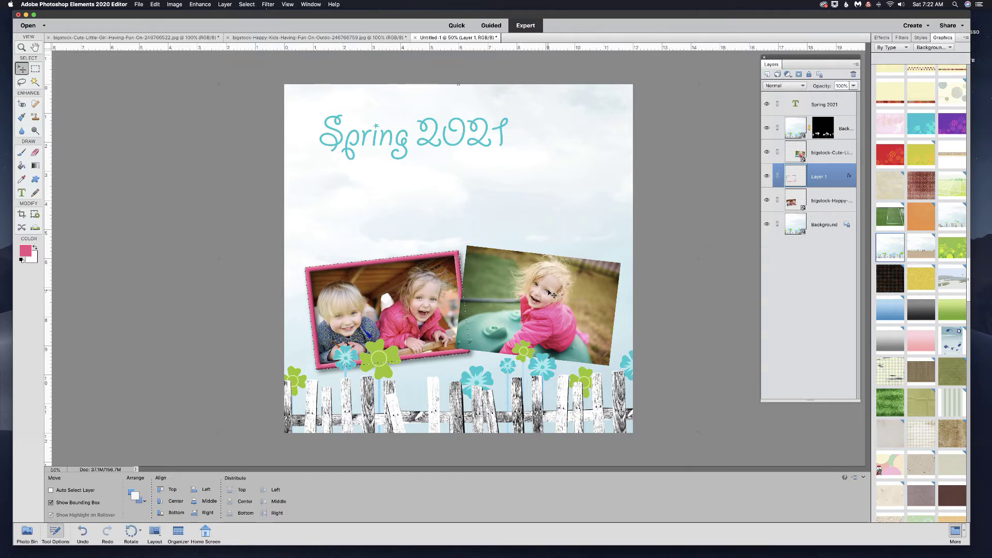
{"action": "key", "text": "super+d"}
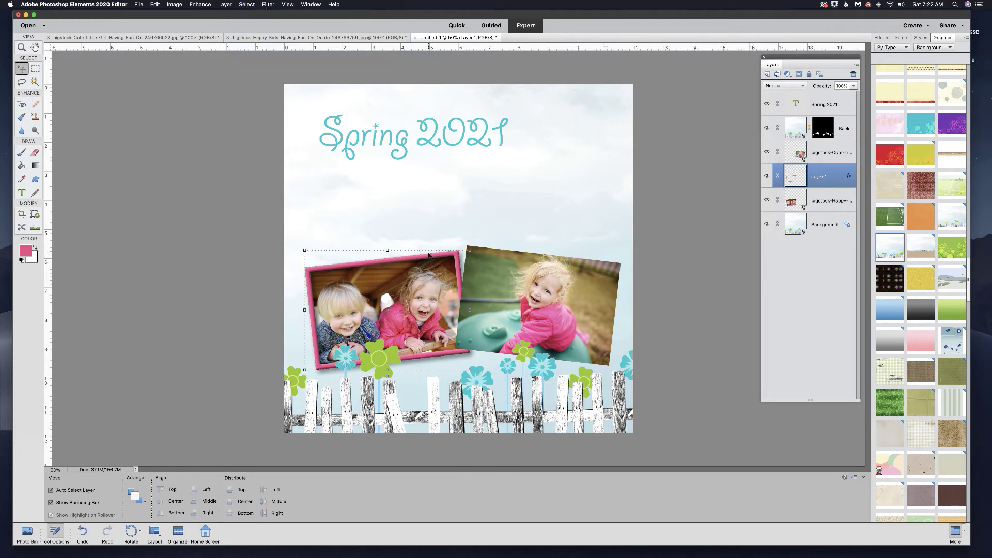
Load the little-girl photo's outline as a selection and add a new empty layer directly above that photo layer.
{"action": "left_click", "coordinate": [797, 153], "text": "super"}
{"action": "key", "text": "super"}
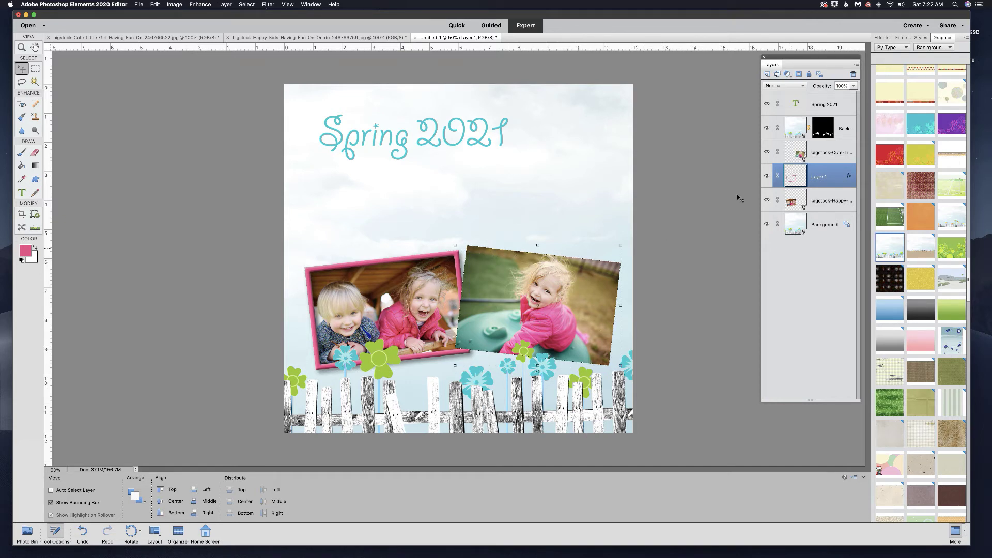
{"action": "left_click", "coordinate": [807, 154]}
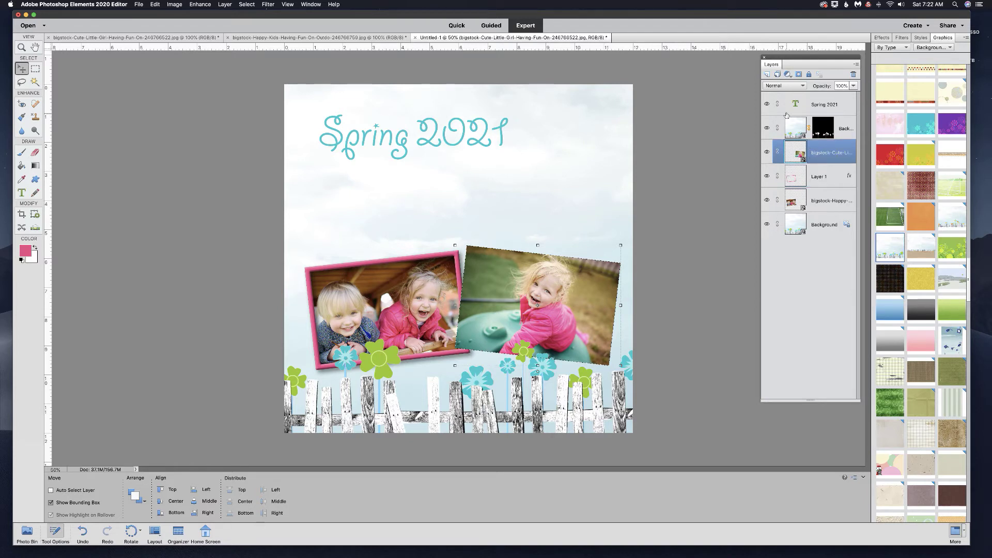
{"action": "left_click", "coordinate": [769, 75]}
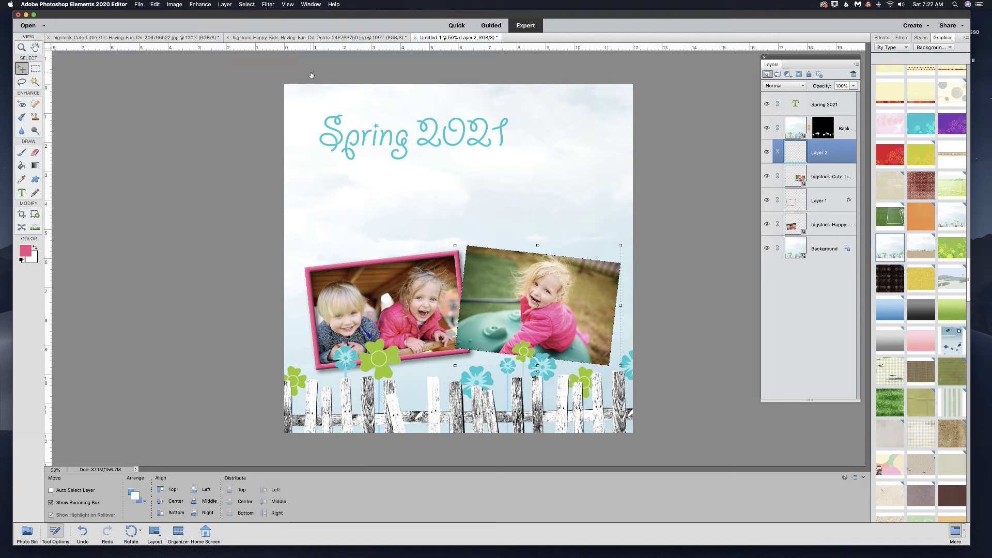
Stroke the little-girl outline with a 50 px pink inside border and apply the first border's layer style to it.
{"action": "left_click", "coordinate": [155, 6]}
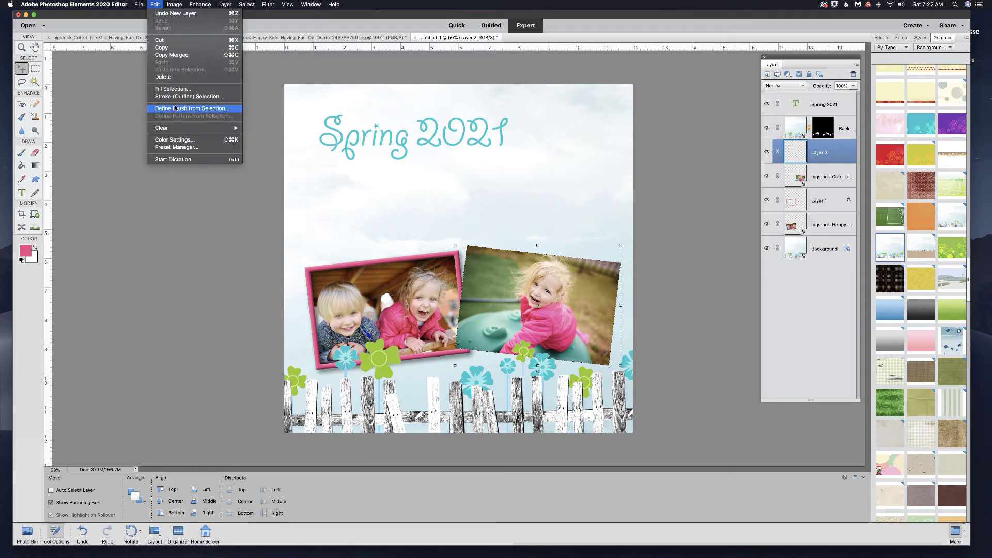
{"action": "left_click", "coordinate": [185, 98]}
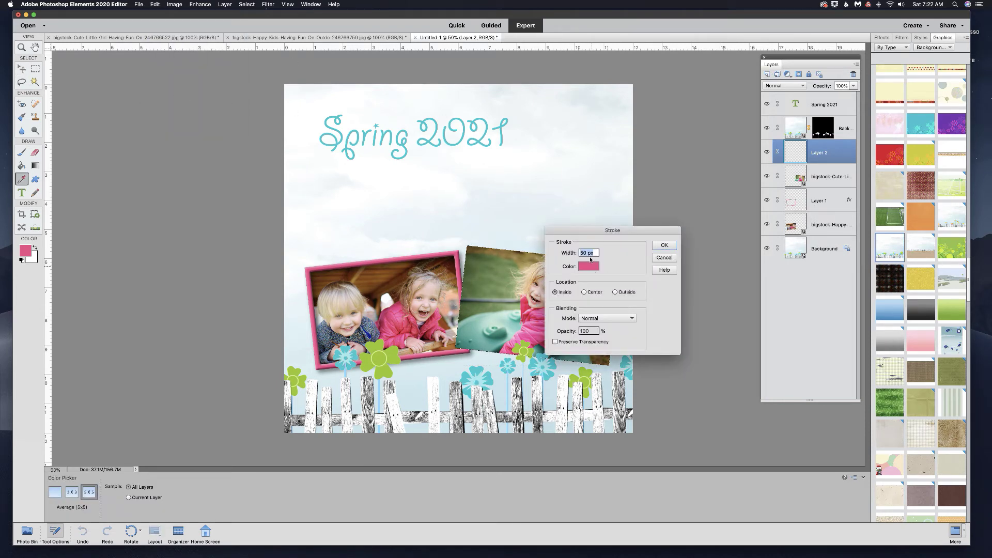
{"action": "left_click", "coordinate": [665, 246]}
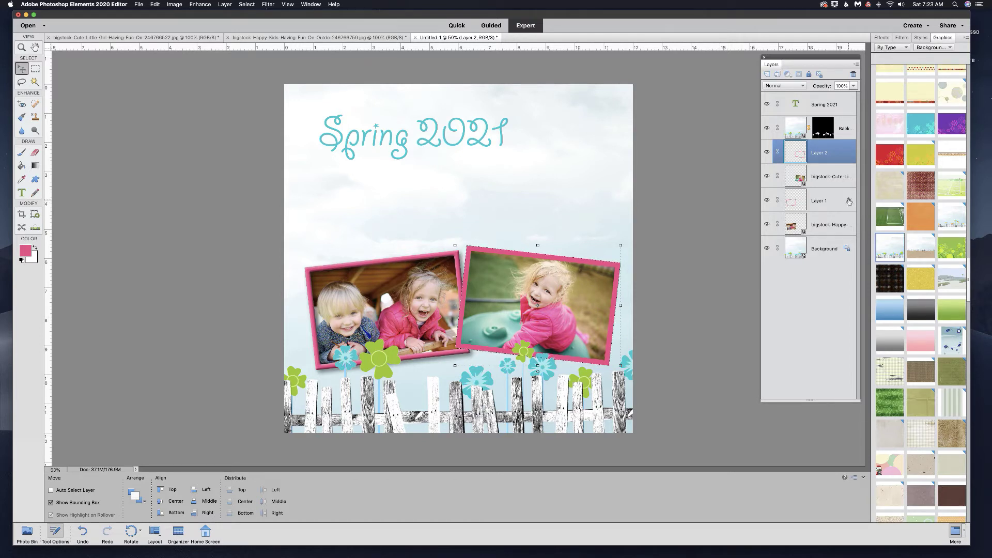
{"action": "left_click_drag", "start_coordinate": [849, 201], "coordinate": [849, 155]}
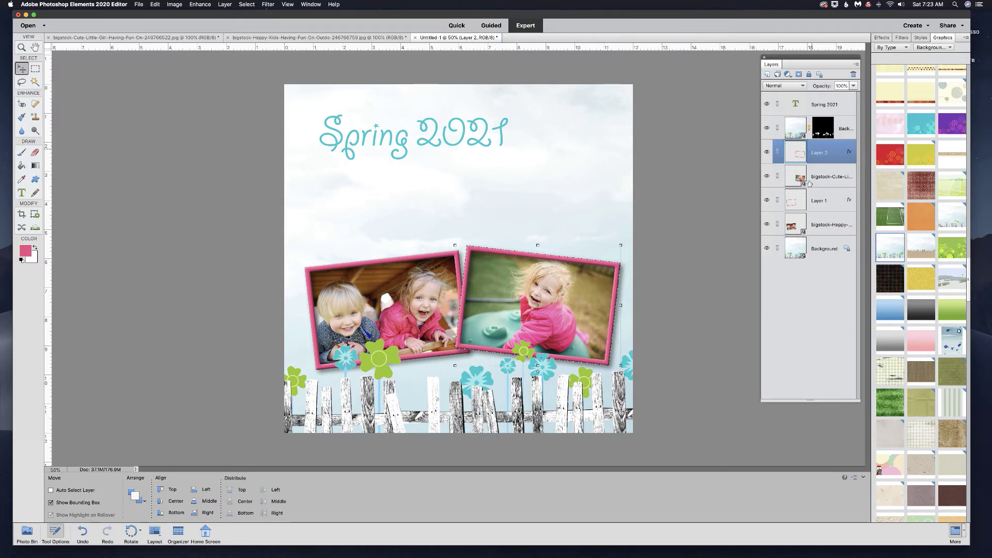
Group both photo layers with their two border layers and name the group "pictures".
{"action": "left_click", "coordinate": [814, 224], "text": "shift"}
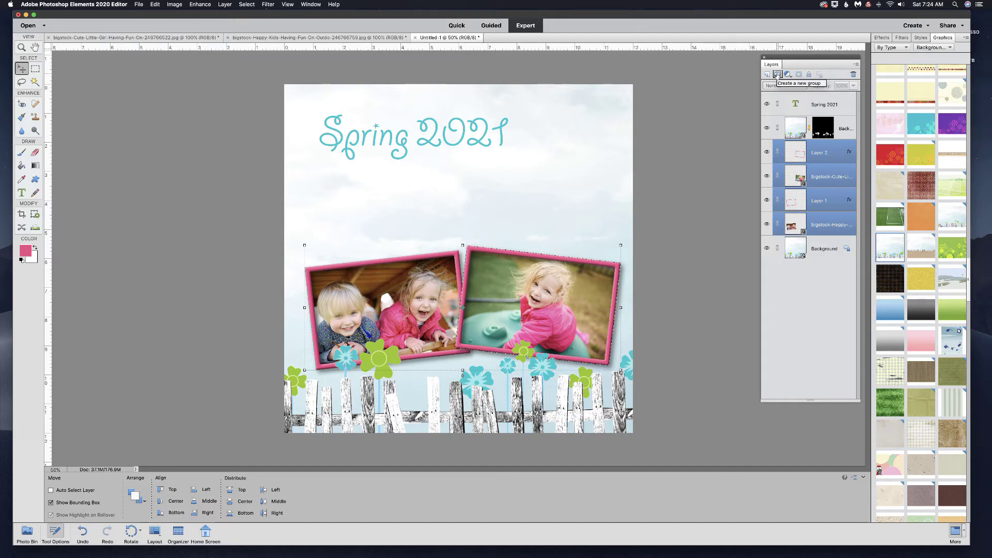
{"action": "left_click", "coordinate": [777, 75]}
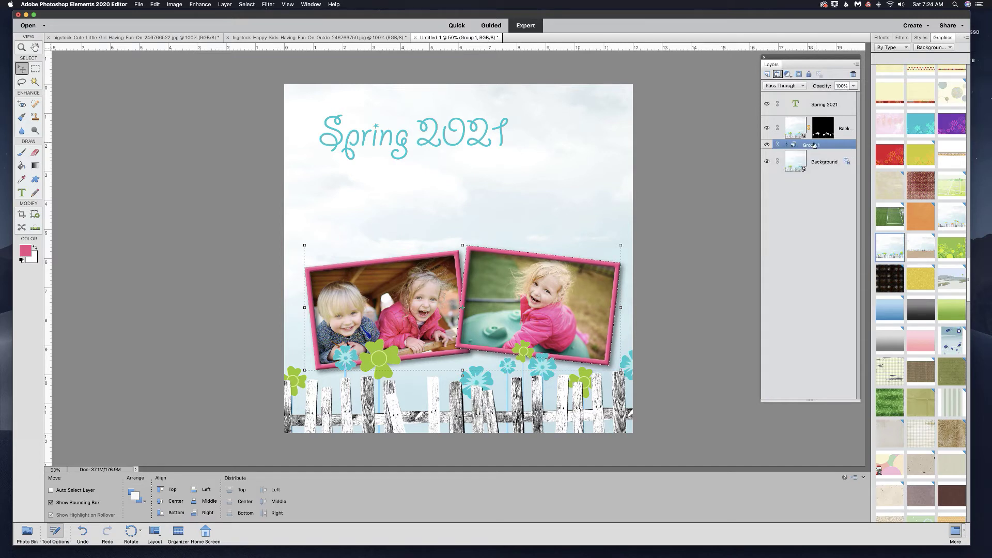
{"action": "double_click", "coordinate": [814, 145]}
{"action": "type", "text": "pictures"}
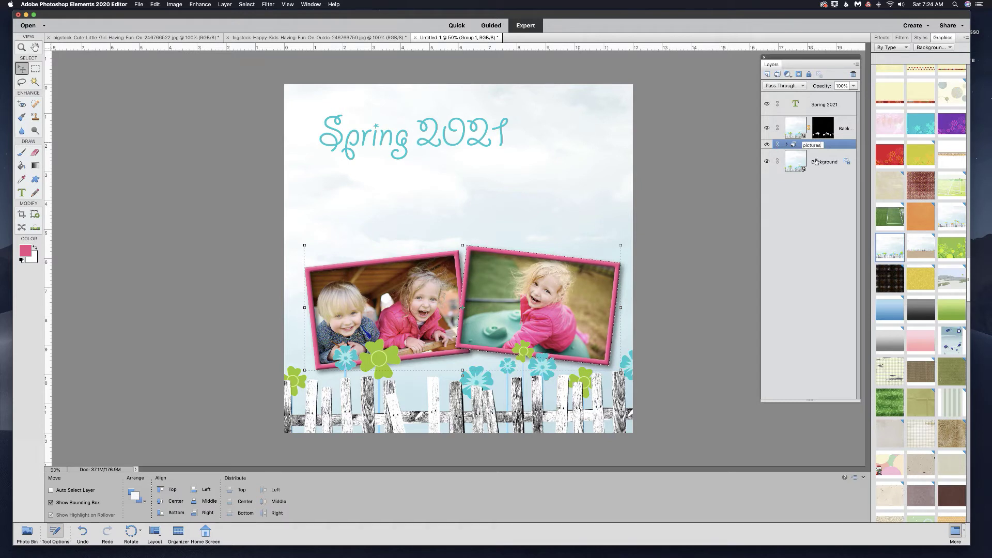
{"action": "key", "text": "Return"}
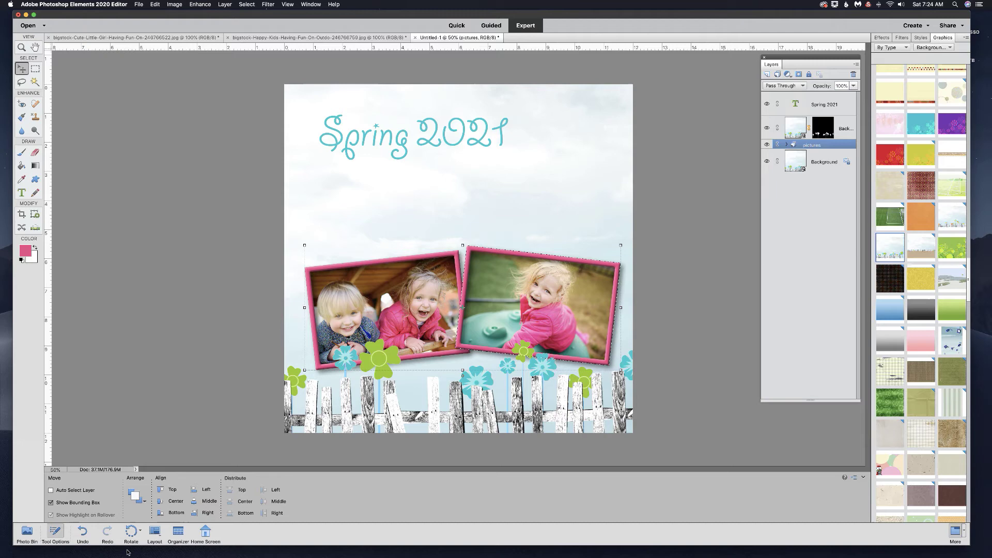
Duplicate the open photo of the two children as a new image named "copy".
{"action": "left_click", "coordinate": [26, 532]}
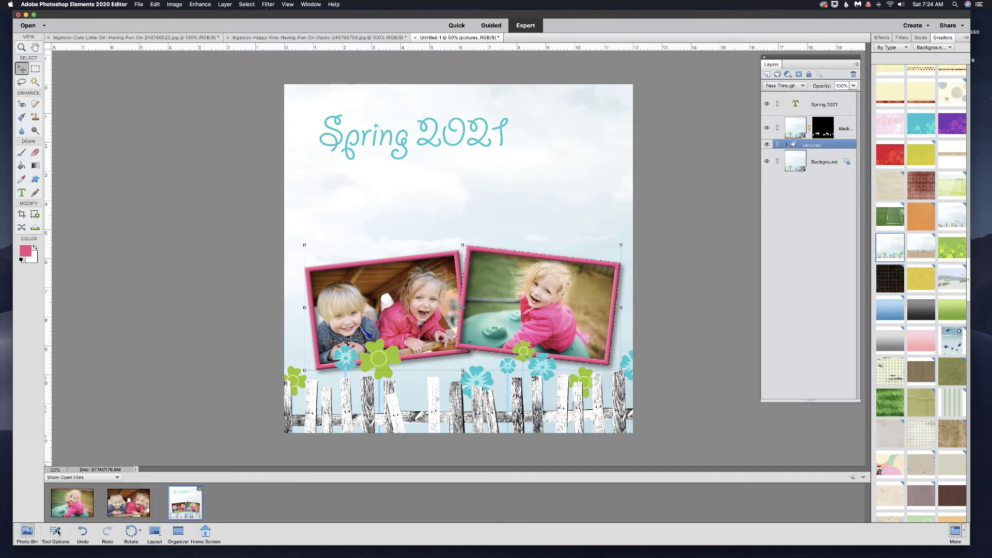
{"action": "left_click", "coordinate": [128, 502]}
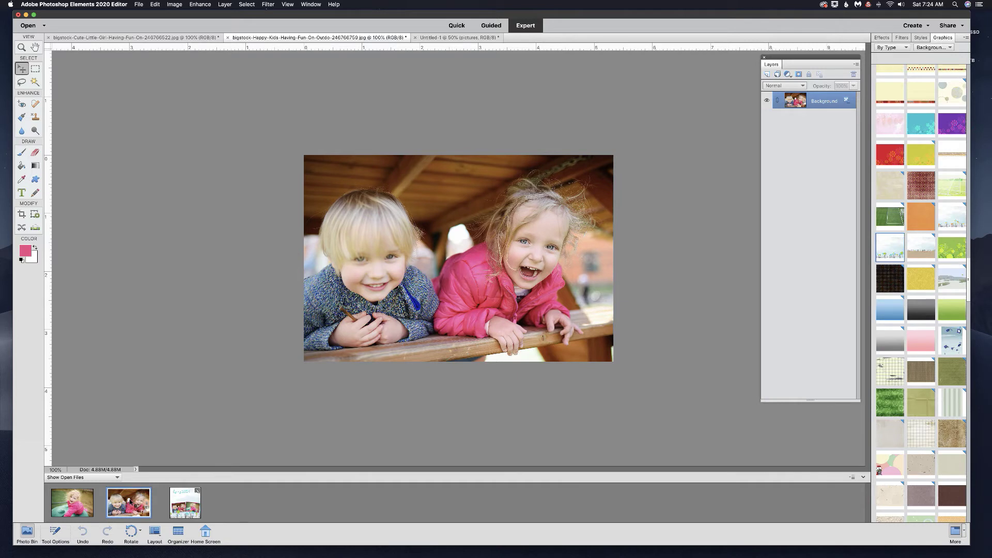
{"action": "right_click", "coordinate": [130, 501]}
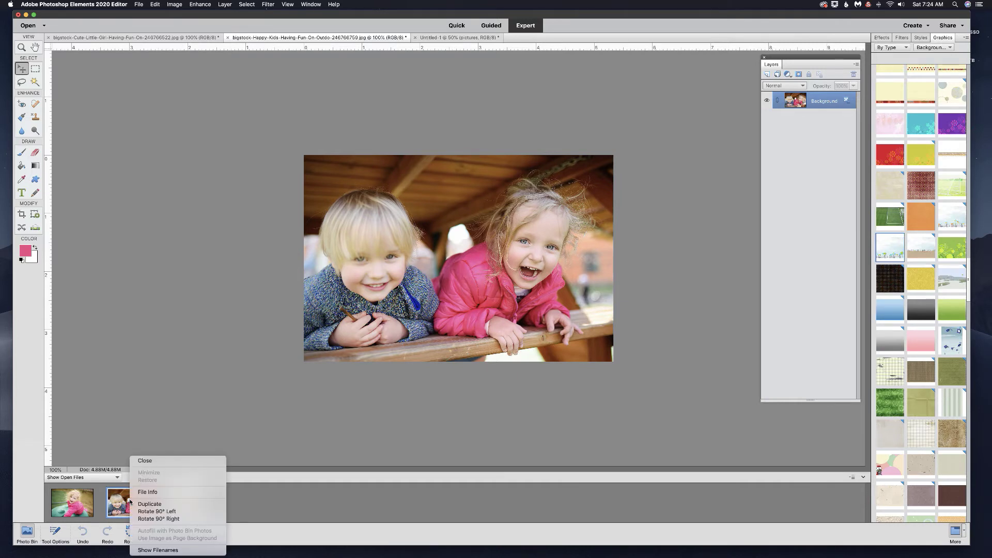
{"action": "left_click", "coordinate": [155, 504]}
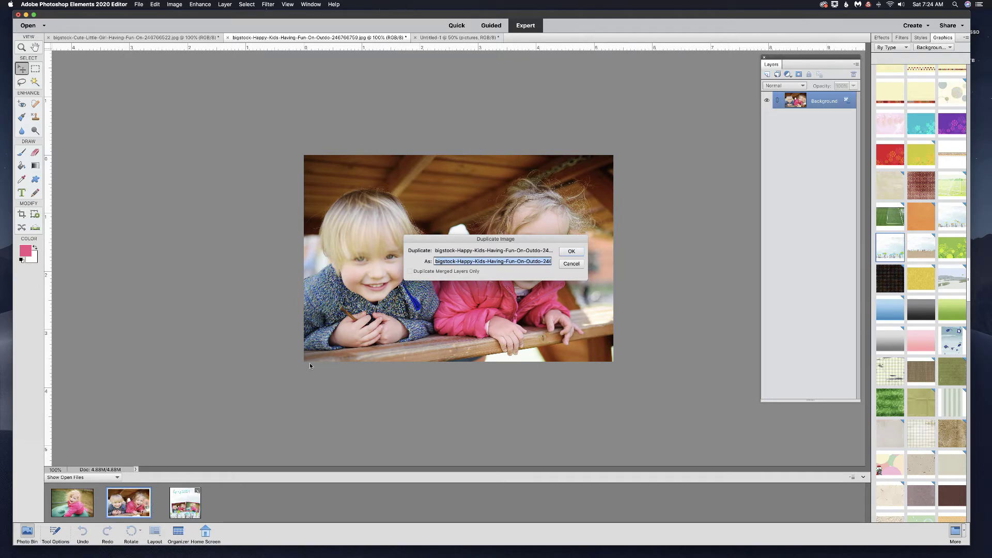
{"action": "type", "text": "copy"}
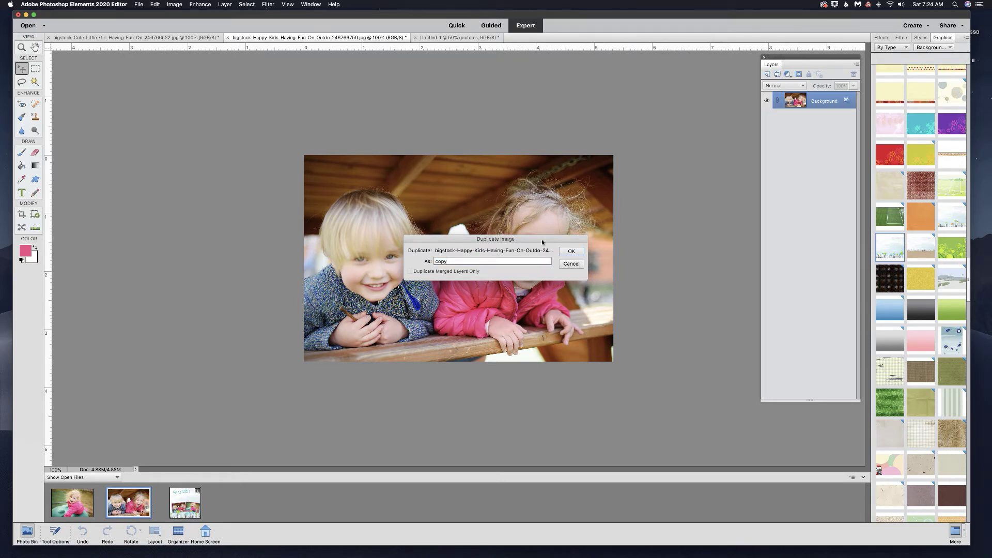
{"action": "left_click", "coordinate": [571, 251]}
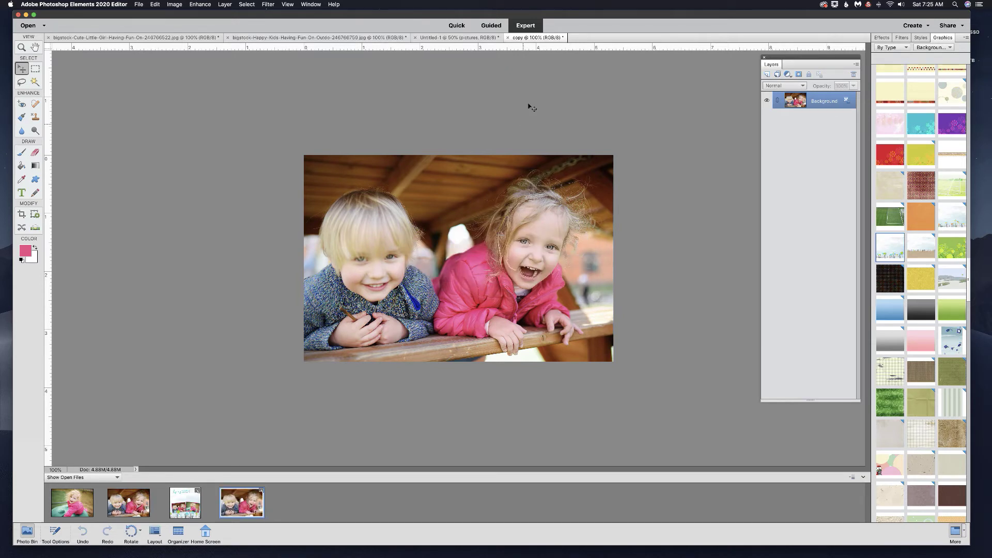
Browse the Guided edit categories and start the Watercolor Effect from Special Edits on the duplicate photo.
{"action": "left_click", "coordinate": [491, 25]}
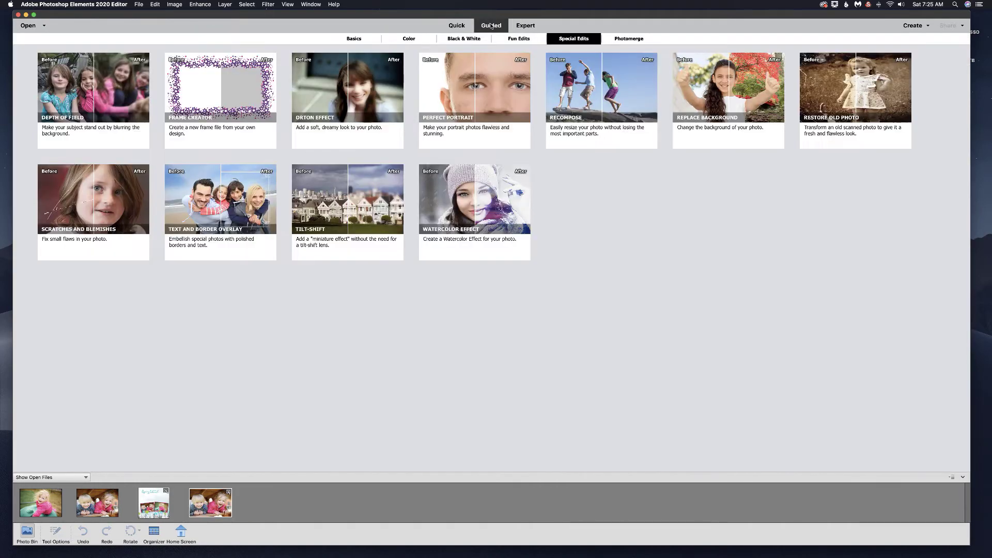
{"action": "left_click", "coordinate": [356, 39]}
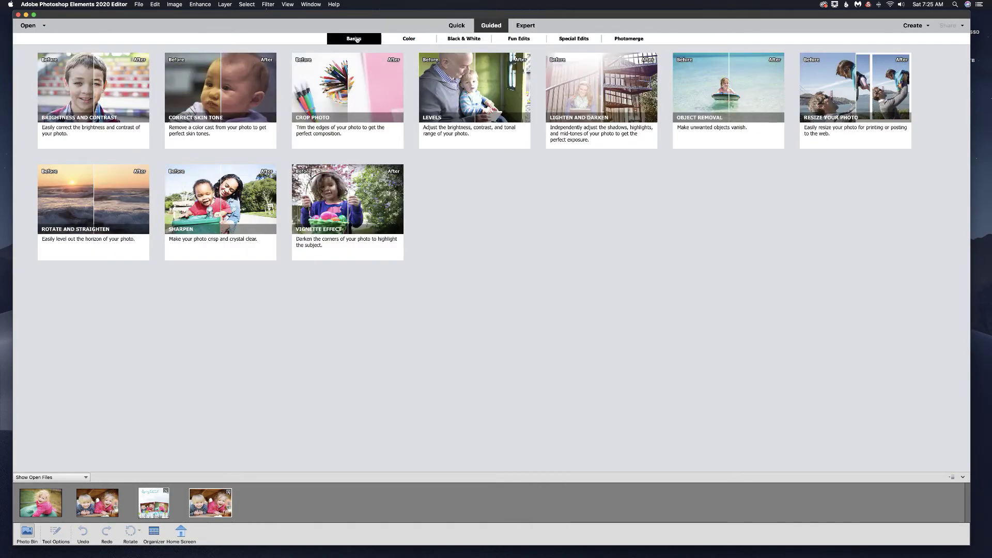
{"action": "left_click", "coordinate": [409, 39]}
{"action": "left_click", "coordinate": [472, 39]}
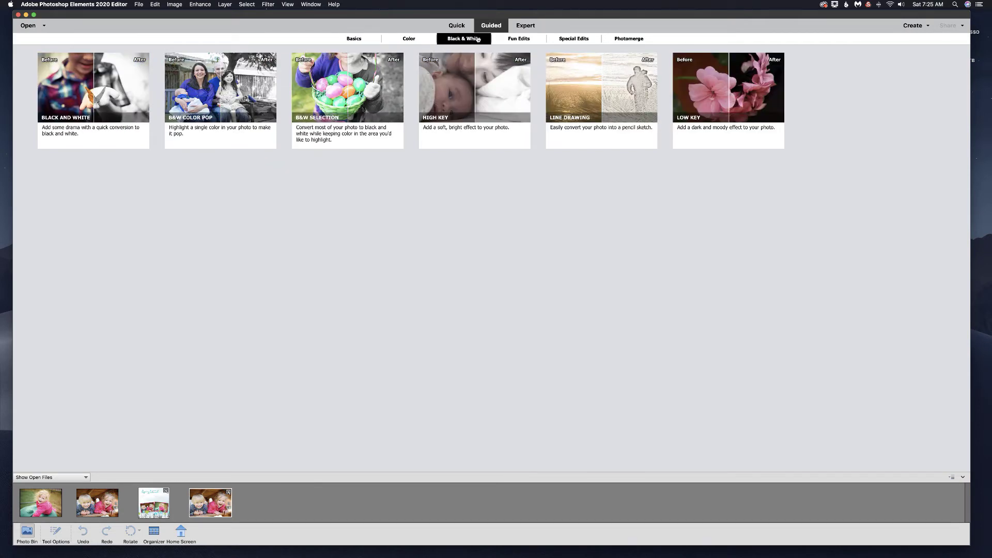
{"action": "left_click", "coordinate": [515, 41]}
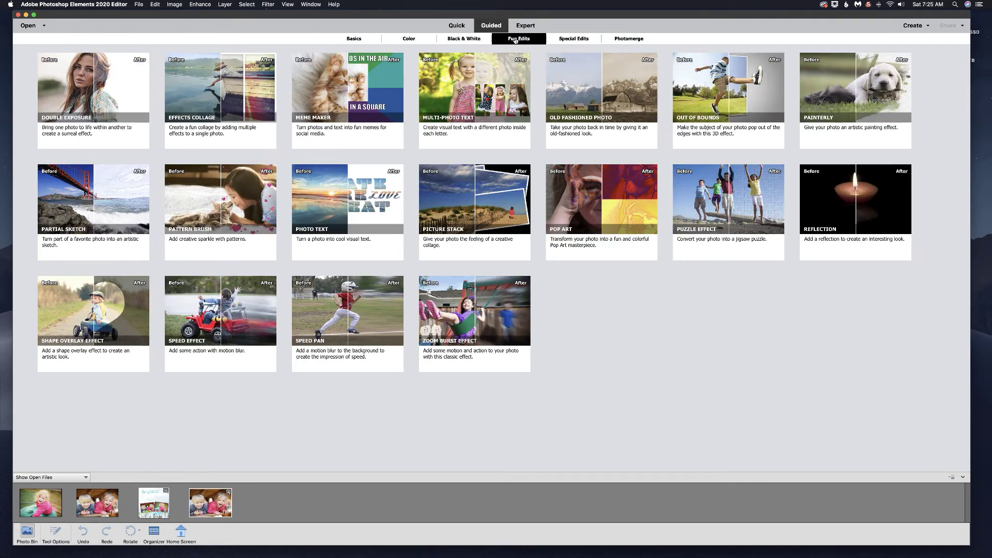
{"action": "left_click", "coordinate": [565, 41]}
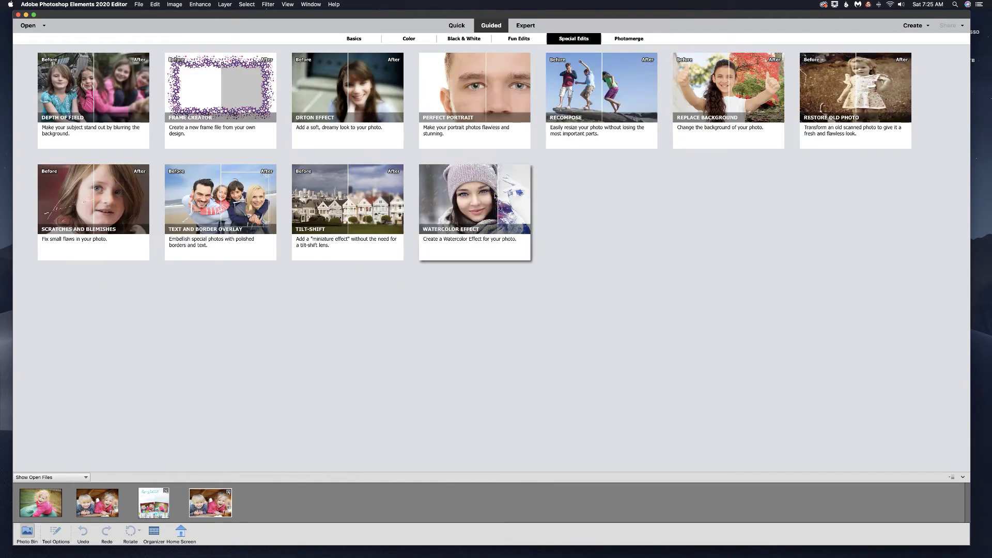
{"action": "left_click", "coordinate": [480, 193]}
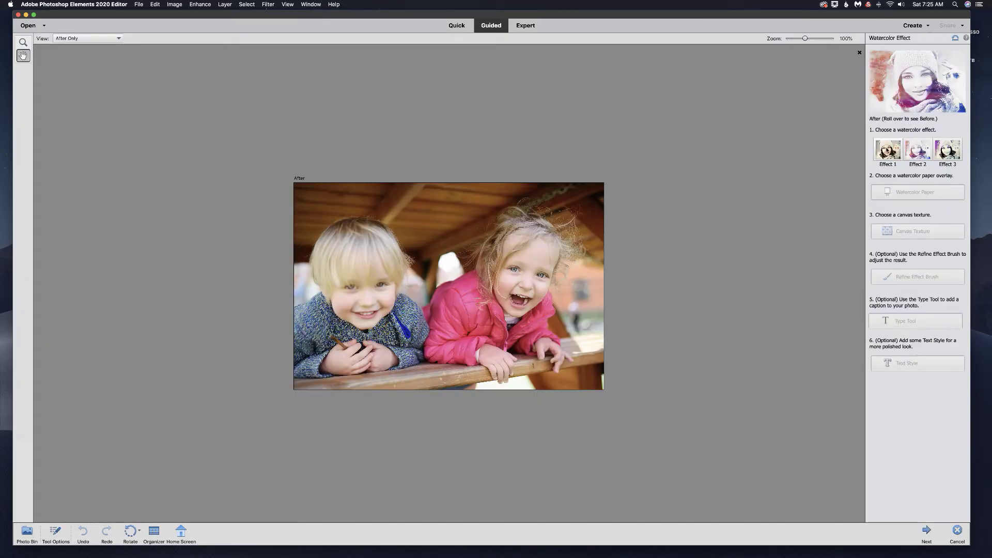
Try the watercolor effects on the duplicate photo and settle on Effect 2.
{"action": "left_click", "coordinate": [888, 149]}
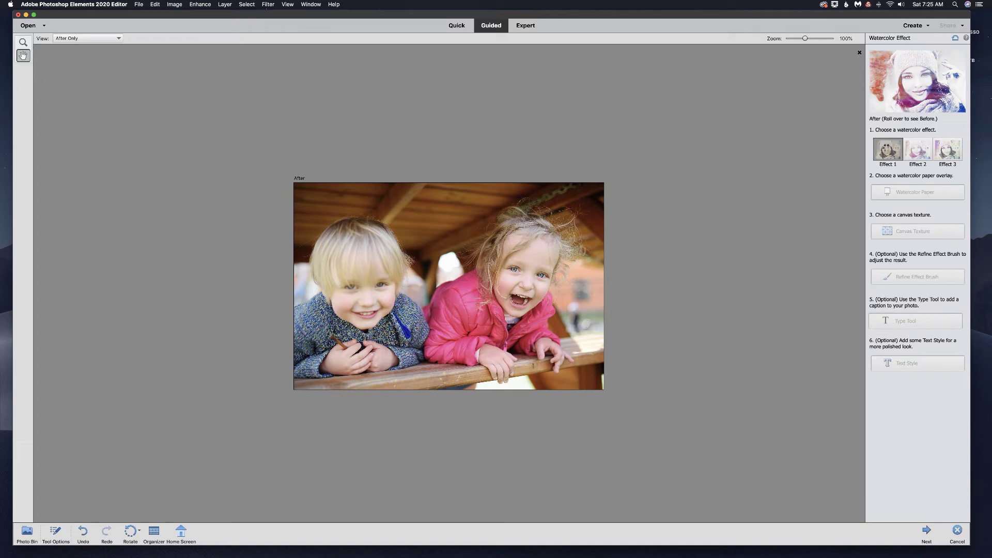
{"action": "left_click", "coordinate": [912, 150]}
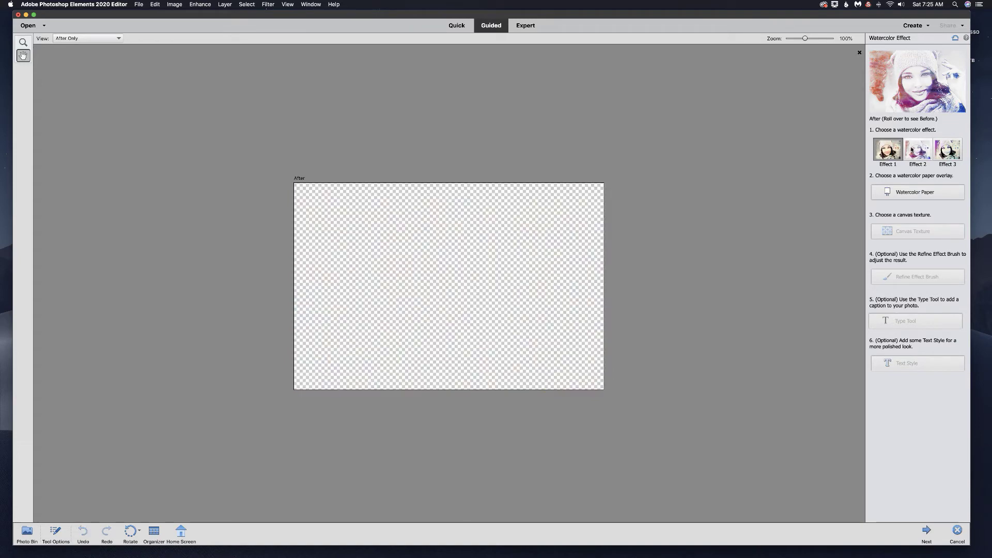
{"action": "left_click", "coordinate": [947, 150]}
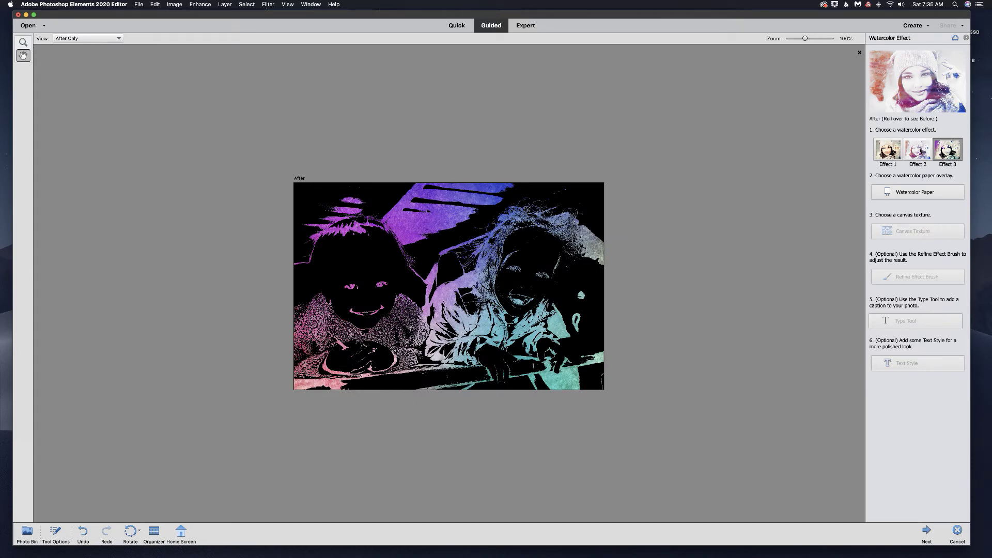
{"action": "left_click", "coordinate": [921, 151]}
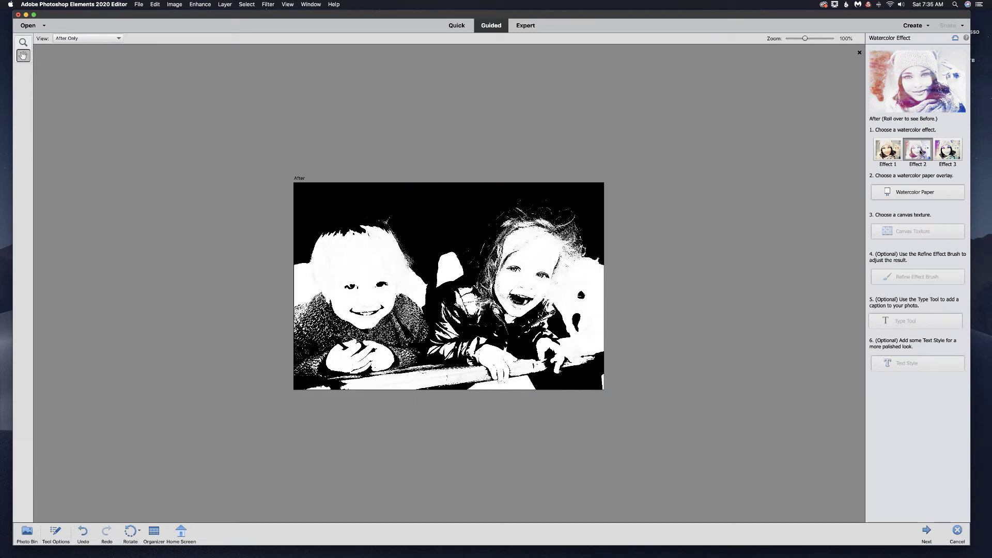
Try the first watercolor paper overlay, then apply the second, red-to-blue one at full opacity.
{"action": "left_click", "coordinate": [911, 191]}
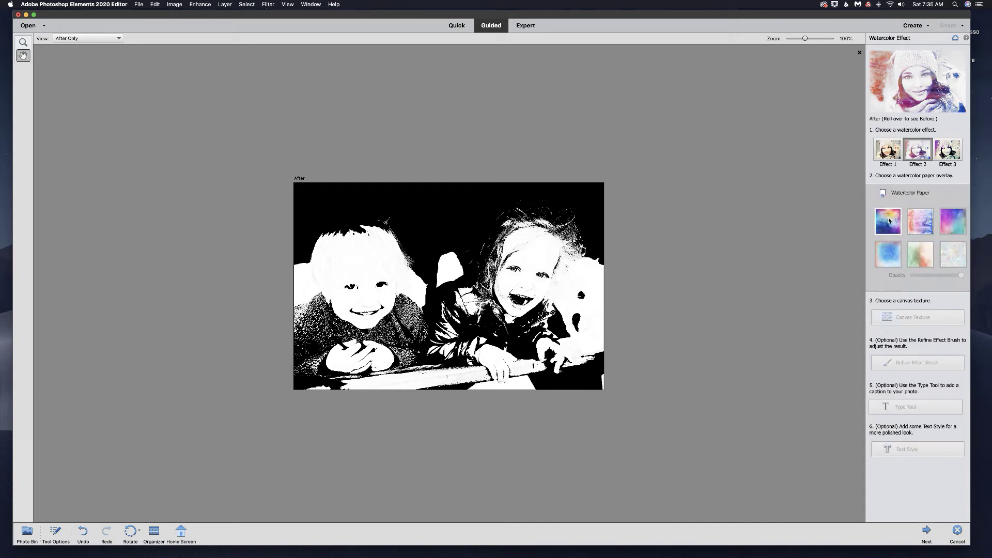
{"action": "left_click", "coordinate": [888, 221]}
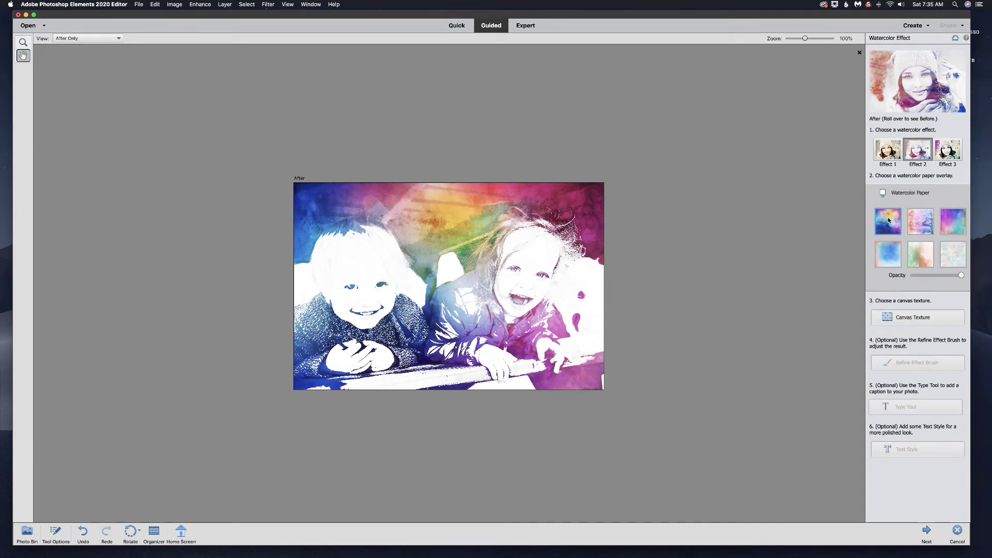
{"action": "left_click", "coordinate": [923, 220]}
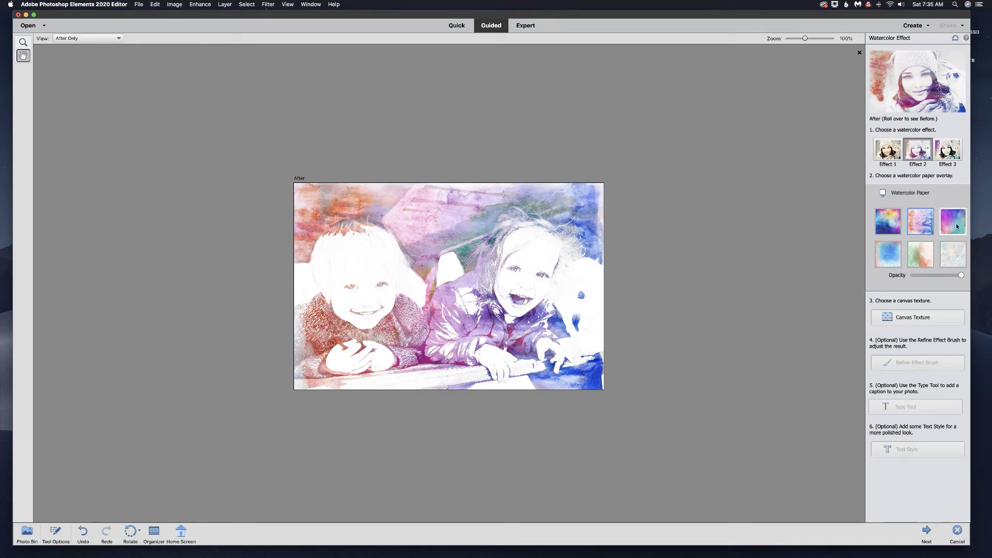
Apply the second canvas texture to the watercolor image and continue editing it in Expert mode.
{"action": "left_click", "coordinate": [911, 317]}
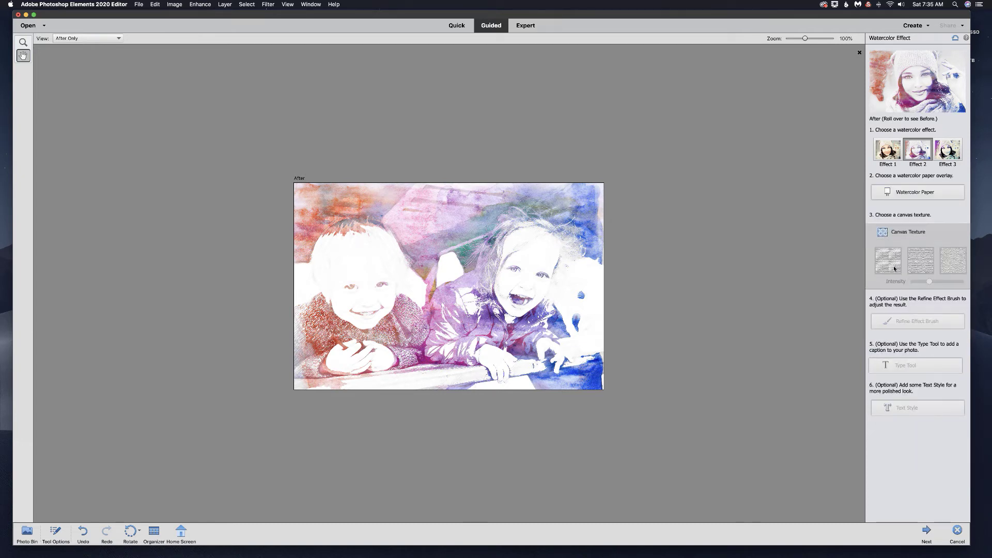
{"action": "left_click", "coordinate": [920, 259]}
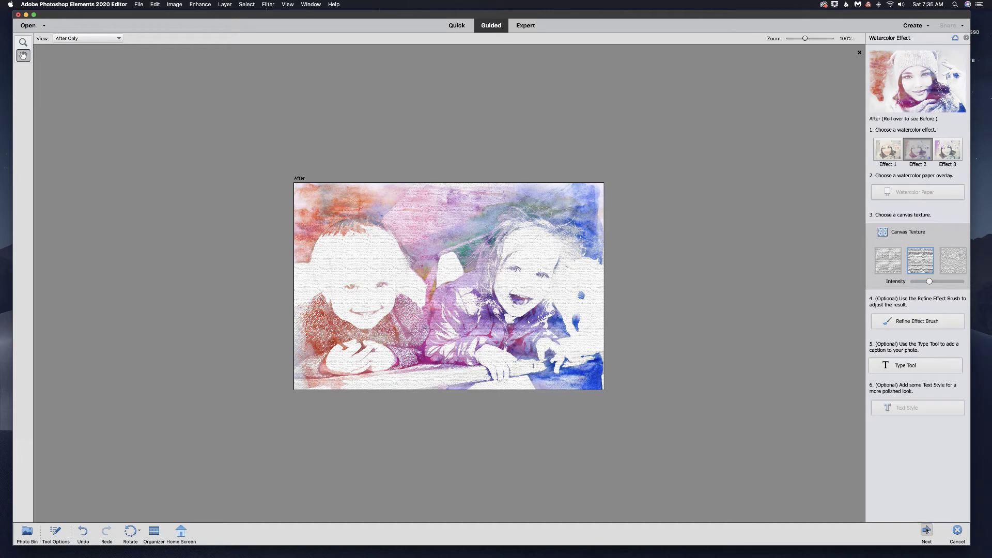
{"action": "left_click", "coordinate": [927, 530]}
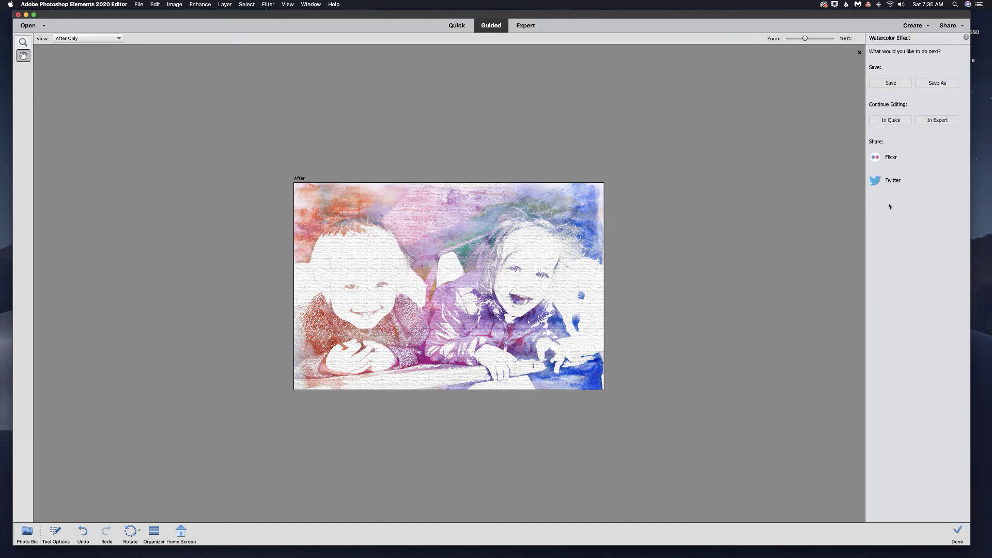
{"action": "left_click", "coordinate": [936, 120]}
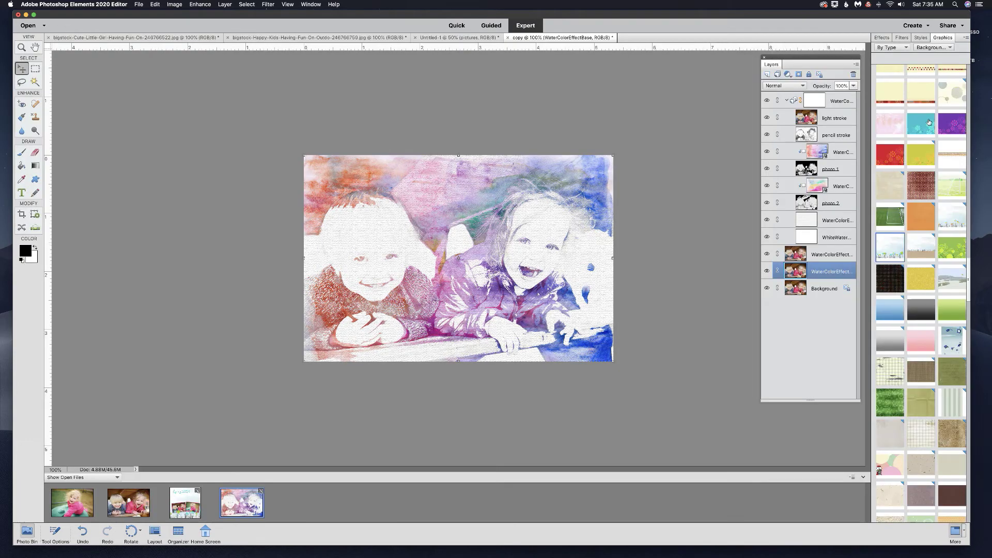
Place the watercolor image on the Spring 2021 page beneath the "pictures" group and deselect the leftover photo outline.
{"action": "left_click", "coordinate": [183, 497]}
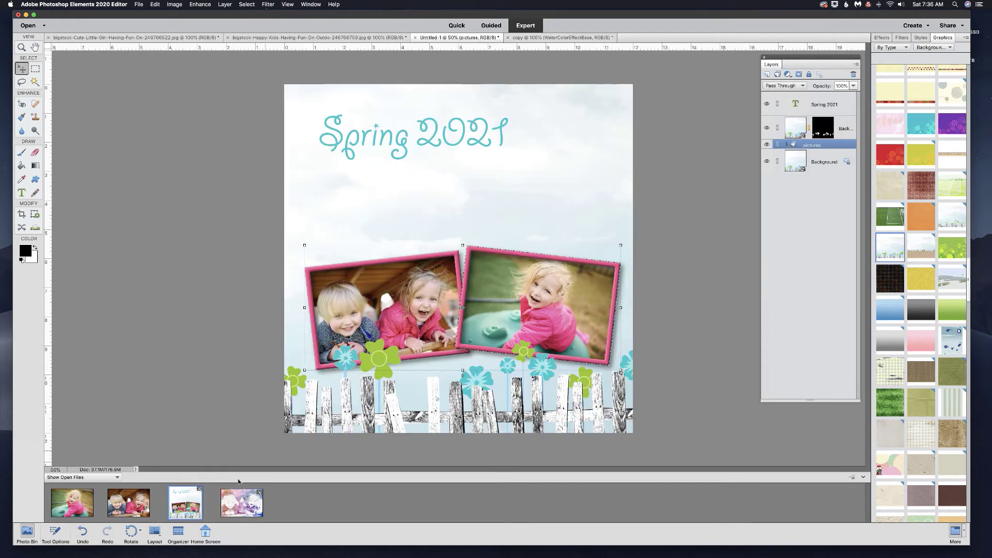
{"action": "left_click_drag", "start_coordinate": [241, 507], "coordinate": [425, 165]}
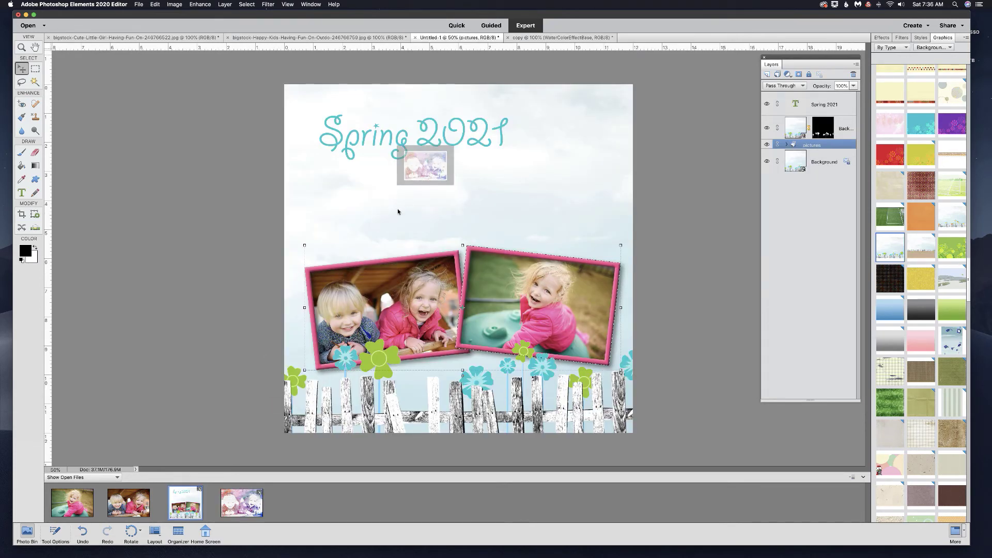
{"action": "left_click_drag", "start_coordinate": [398, 213], "coordinate": [419, 165]}
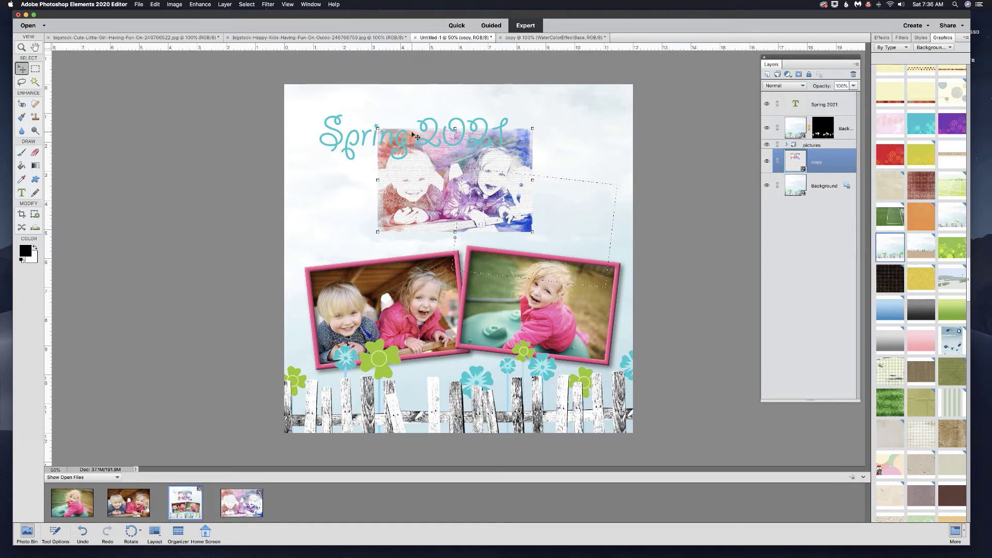
{"action": "key", "text": "super+d"}
Enlarge the watercolor image proportionally to about 228% so it spans the page width from the top edge, and commit the transformation.
{"action": "left_click_drag", "start_coordinate": [377, 127], "coordinate": [317, 81]}
{"action": "left_click_drag", "start_coordinate": [310, 77], "coordinate": [308, 85]}
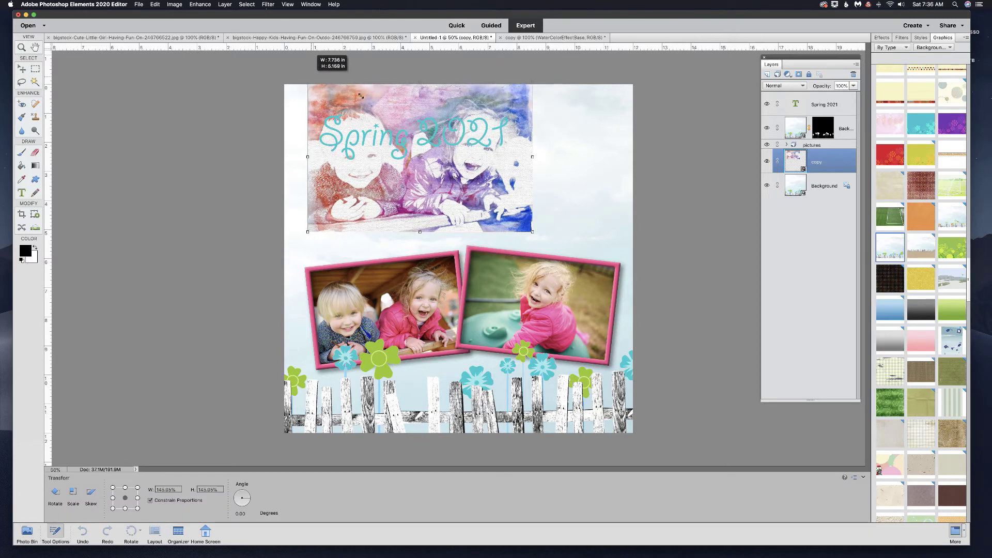
{"action": "left_click_drag", "start_coordinate": [532, 232], "coordinate": [649, 294]}
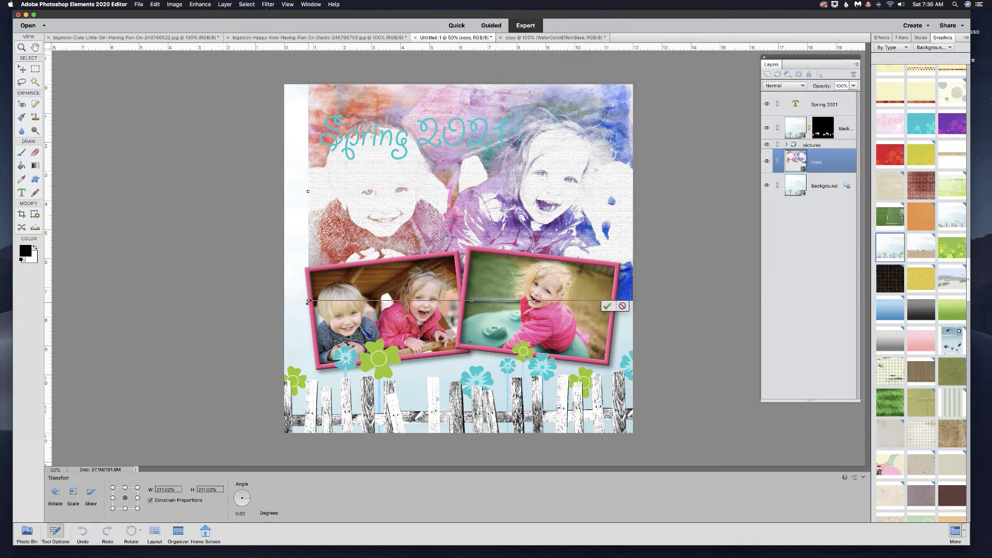
{"action": "left_click_drag", "start_coordinate": [300, 304], "coordinate": [280, 311]}
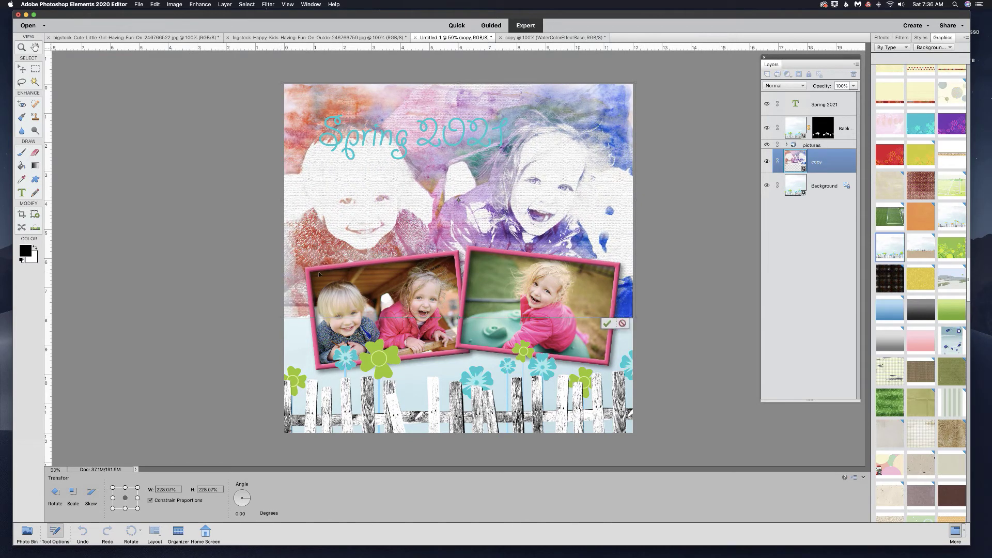
{"action": "left_click", "coordinate": [607, 324]}
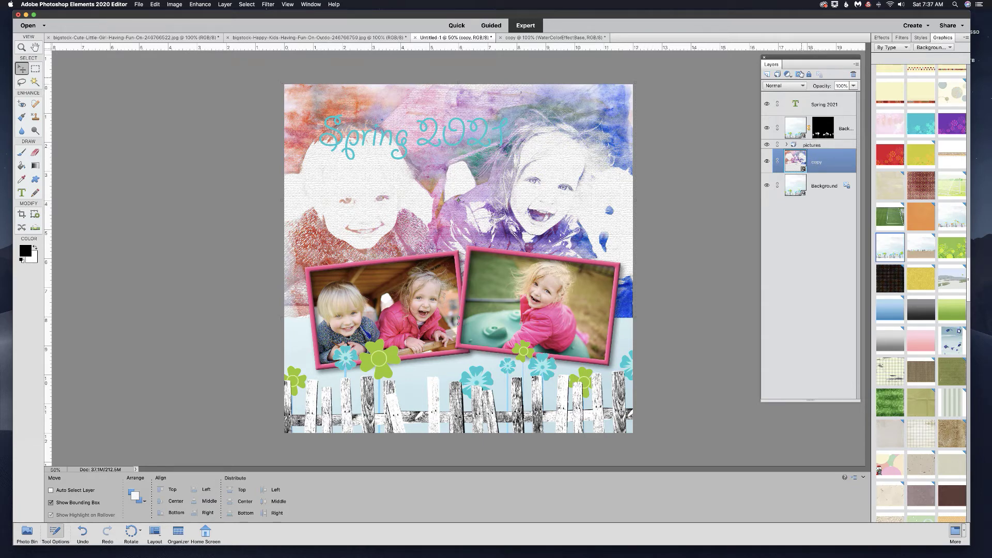
Add a layer mask to the watercolor layer and draw a short linear black-to-white gradient at its lower edge to fade it out.
{"action": "left_click", "coordinate": [800, 73]}
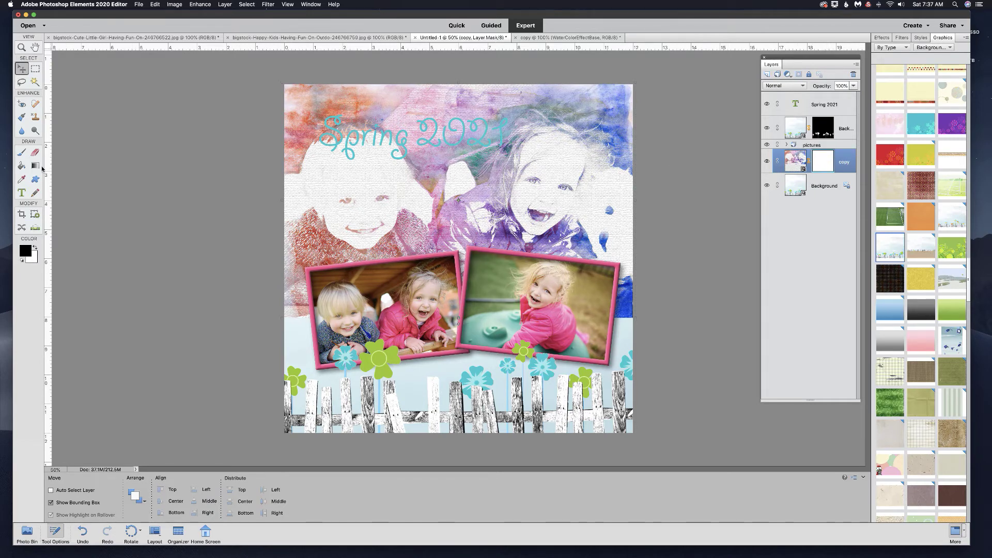
{"action": "left_click", "coordinate": [41, 167]}
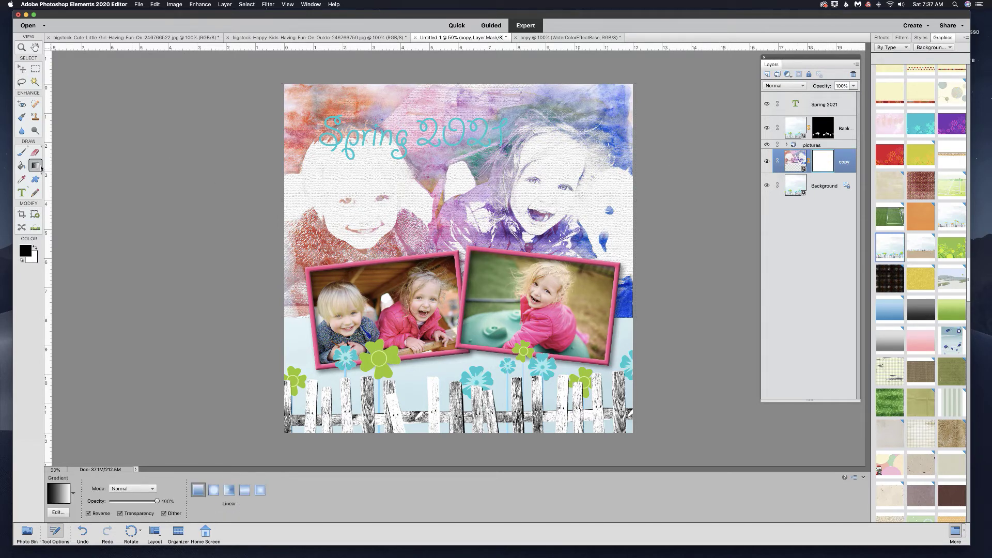
{"action": "left_click", "coordinate": [75, 488]}
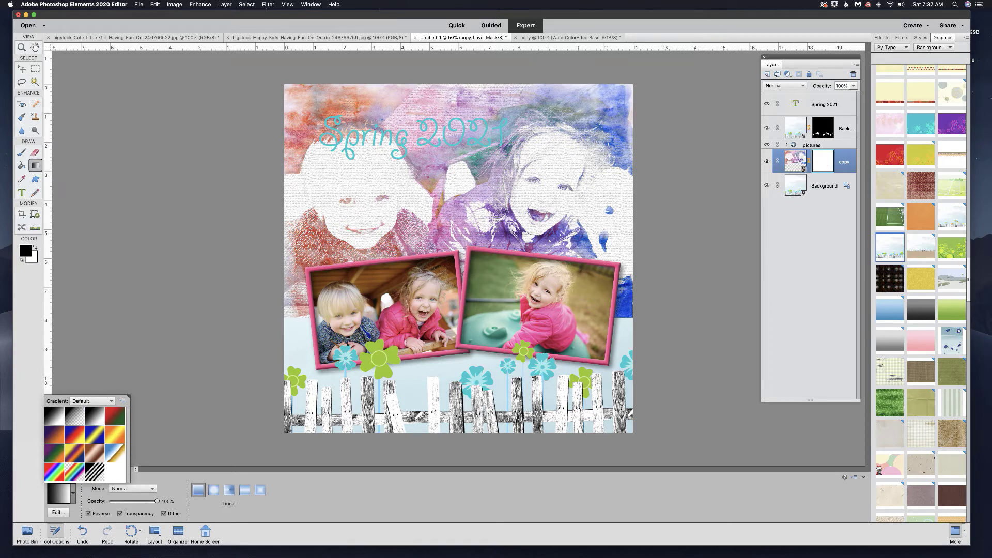
{"action": "key", "text": "Escape"}
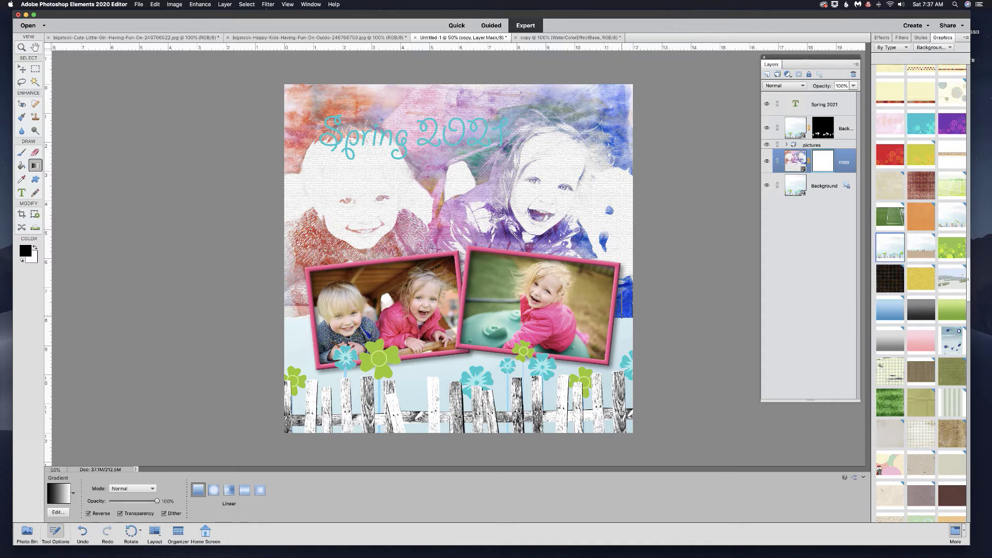
{"action": "left_click_drag", "start_coordinate": [622, 294], "coordinate": [621, 316]}
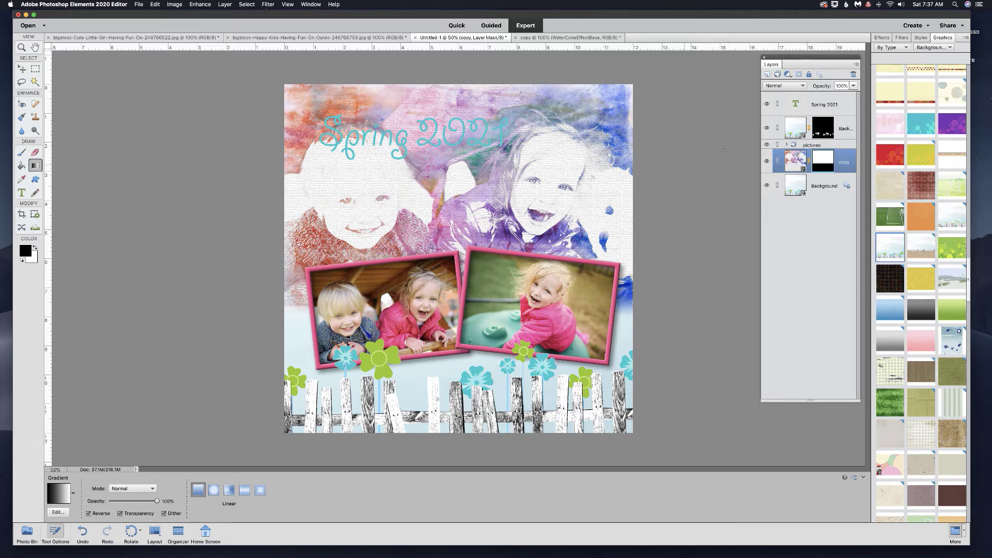
Lower the watercolor layer's opacity to 50%.
{"action": "left_click", "coordinate": [795, 160]}
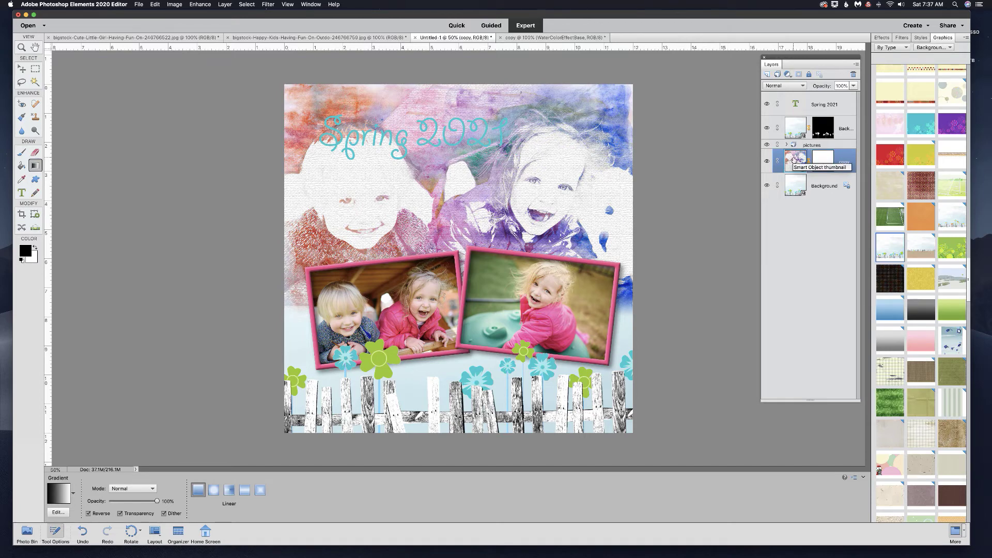
{"action": "left_click", "coordinate": [854, 86]}
{"action": "left_click_drag", "start_coordinate": [854, 95], "coordinate": [837, 97]}
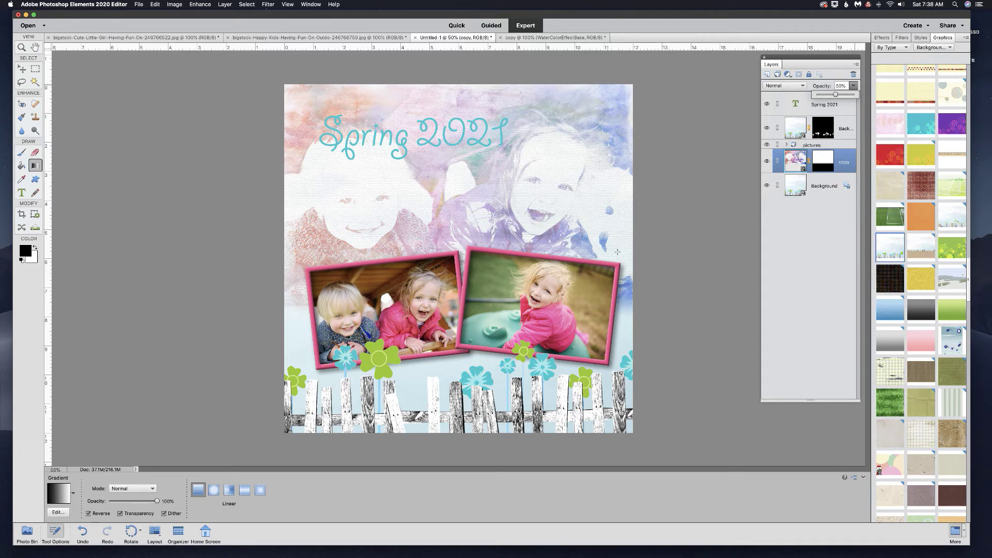
Copy a photo frame's layer style onto the "Spring 2021" title and add a 10 px black outside stroke to the title.
{"action": "left_click", "coordinate": [786, 146]}
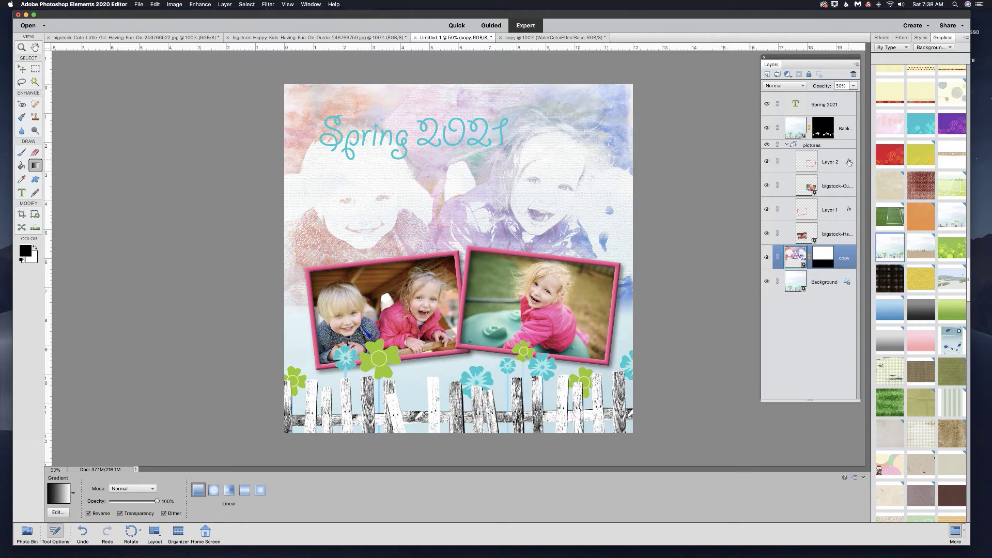
{"action": "left_click_drag", "start_coordinate": [849, 162], "coordinate": [846, 106]}
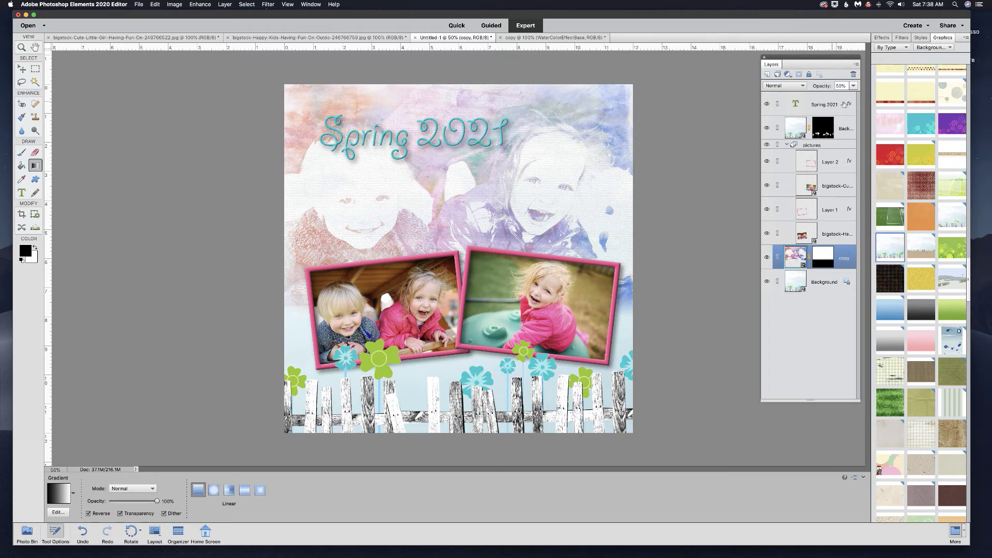
{"action": "left_click", "coordinate": [849, 105]}
{"action": "double_click", "coordinate": [848, 105]}
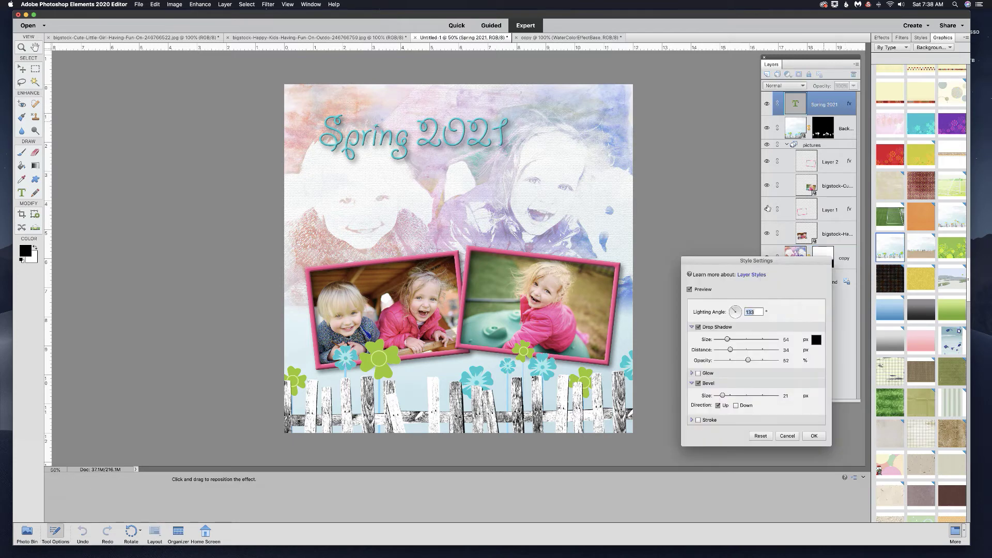
{"action": "left_click", "coordinate": [698, 421]}
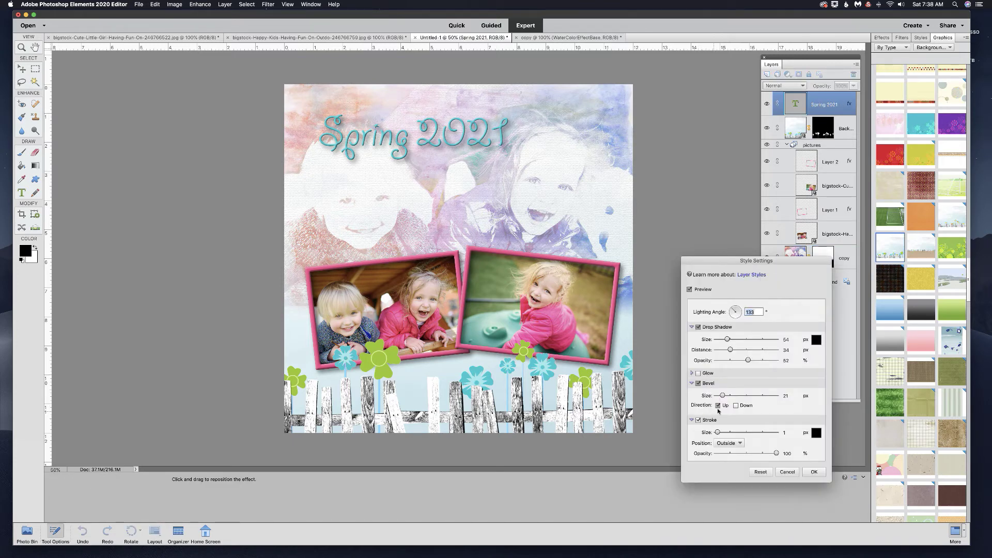
{"action": "left_click_drag", "start_coordinate": [733, 433], "coordinate": [722, 433]}
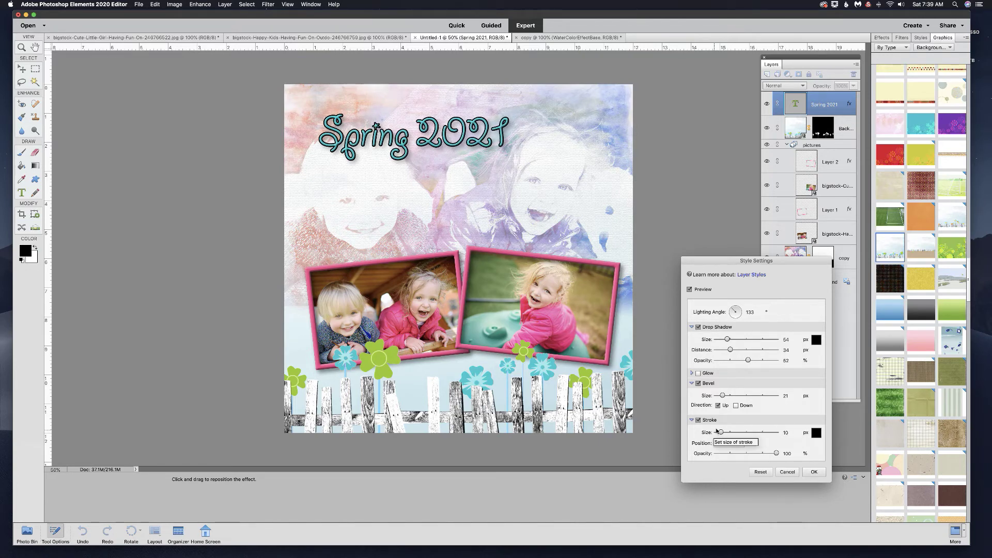
{"action": "left_click", "coordinate": [815, 472]}
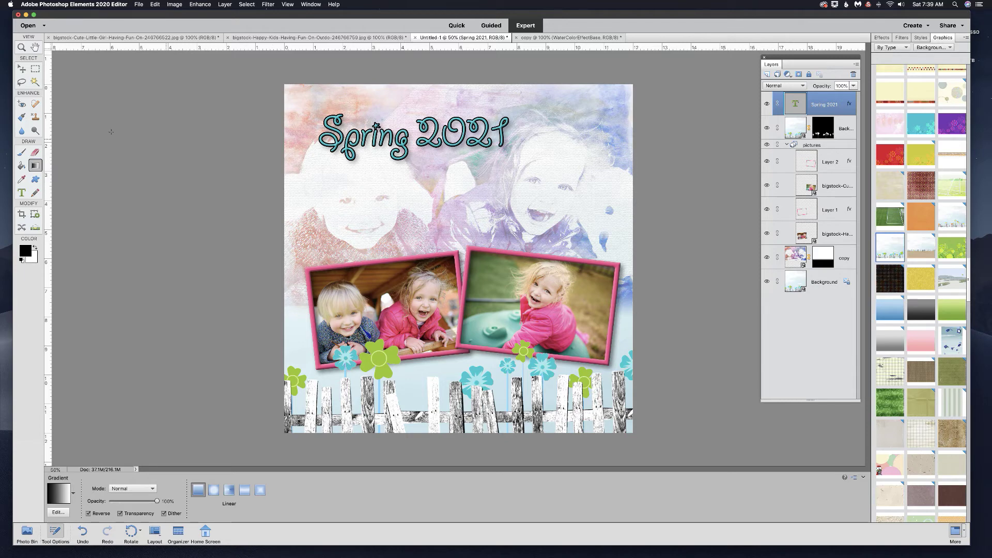
Start an underscore text line below the title and format it in black at 16.27 pt with 24.36 pt leading.
{"action": "left_click", "coordinate": [22, 192]}
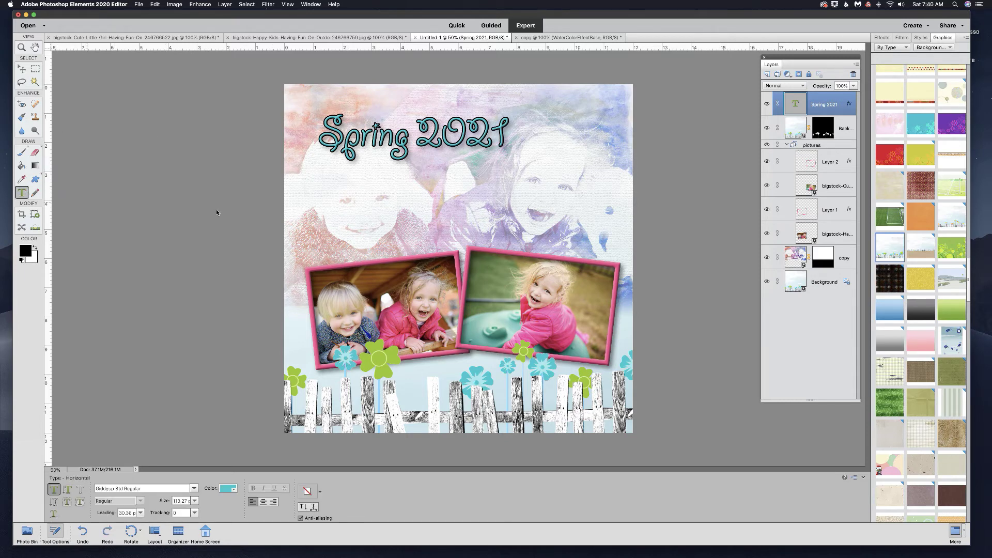
{"action": "left_click", "coordinate": [343, 200]}
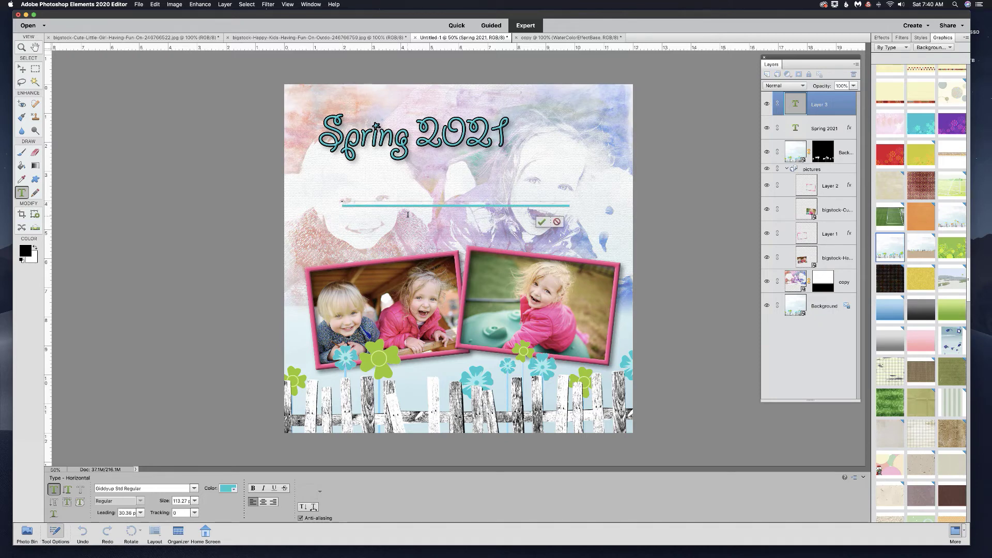
{"action": "triple_click", "coordinate": [495, 204]}
{"action": "left_click_drag", "start_coordinate": [164, 503], "coordinate": [106, 514]}
{"action": "left_click", "coordinate": [133, 513]}
{"action": "left_click", "coordinate": [229, 489]}
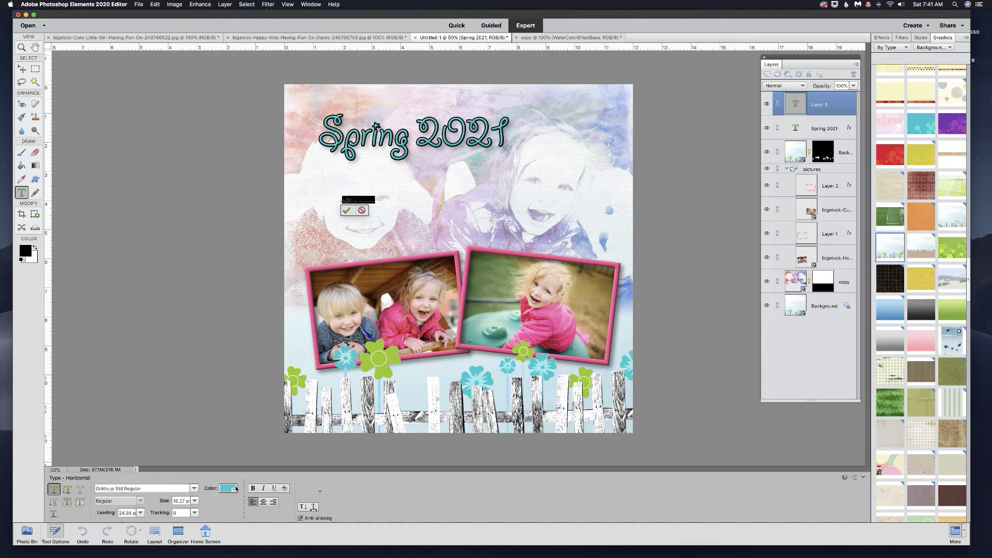
{"action": "left_click", "coordinate": [235, 488]}
{"action": "left_click", "coordinate": [266, 450]}
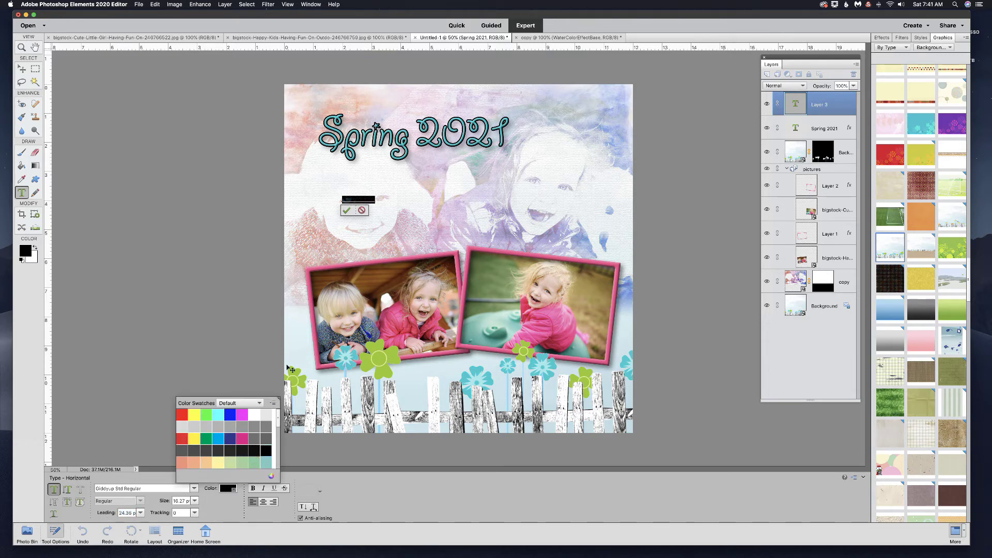
Extend the underscore line with more underscores until it is about 8 inches long.
{"action": "left_click", "coordinate": [378, 201]}
{"action": "type", "text": "______________________________________________"}
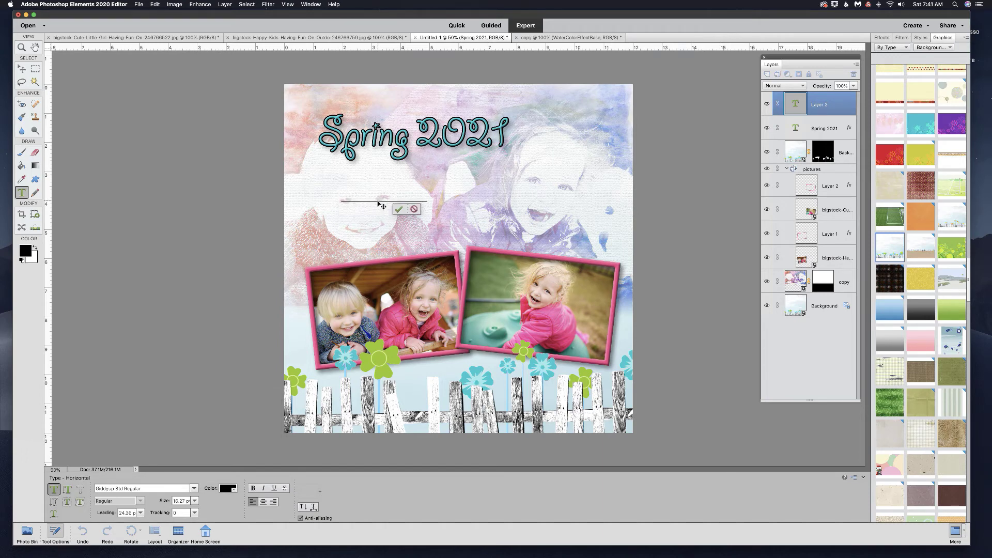
{"action": "type", "text": "____"}
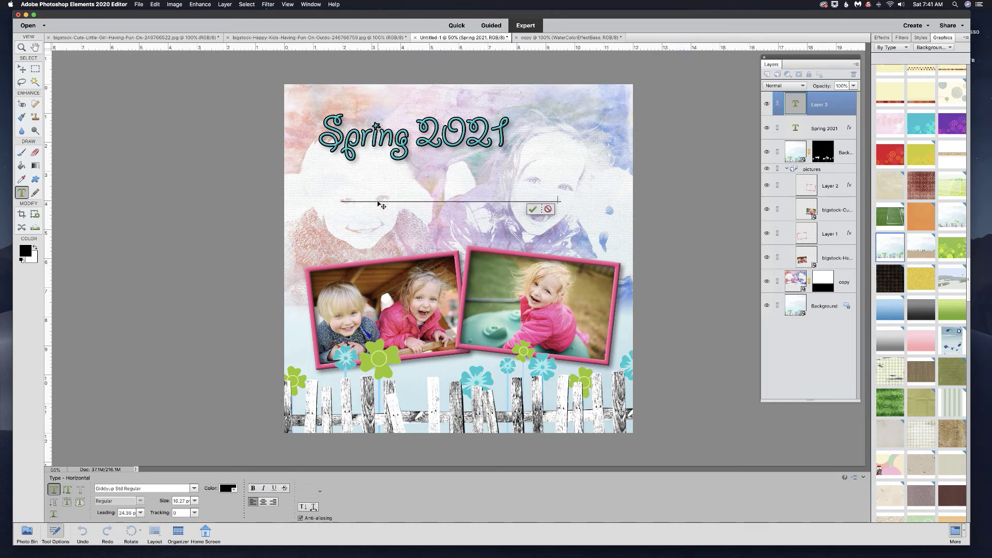
{"action": "type", "text": "__"}
Copy the underscore line, paste it on seven new lines below, and move the block up between the title and the photos.
{"action": "left_click_drag", "start_coordinate": [558, 200], "coordinate": [565, 199]}
{"action": "double_click", "coordinate": [566, 200]}
{"action": "left_click", "coordinate": [569, 199]}
{"action": "key", "text": "Return"}
{"action": "key", "text": "super+v"}
{"action": "key", "text": "Return"}
{"action": "key", "text": "super+v"}
{"action": "key", "text": "Return"}
{"action": "key", "text": "super+v"}
{"action": "key", "text": "Return"}
{"action": "key", "text": "super+v"}
{"action": "key", "text": "Return"}
{"action": "key", "text": "super+v"}
{"action": "key", "text": "Return"}
{"action": "key", "text": "super+v"}
{"action": "key", "text": "Return"}
{"action": "key", "text": "super+v"}
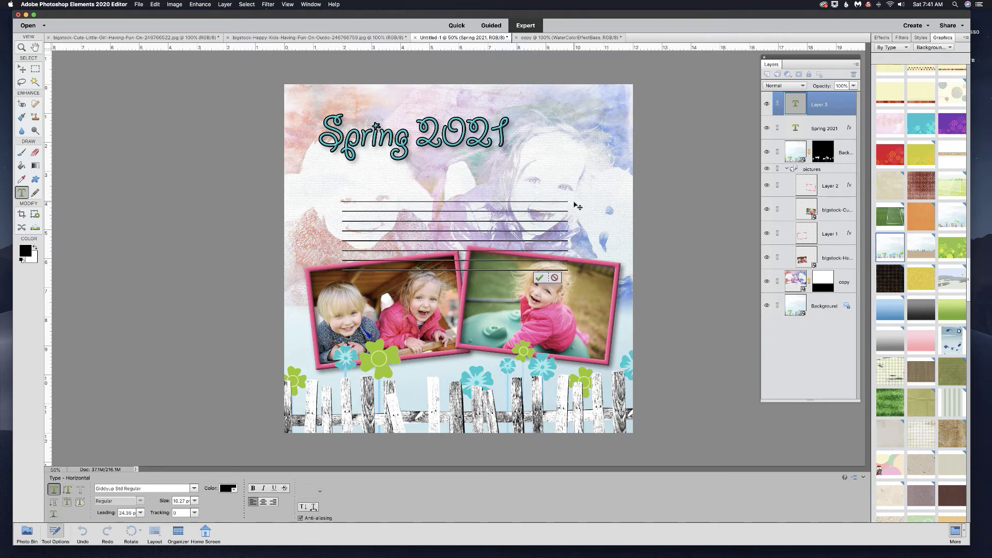
{"action": "left_click", "coordinate": [21, 68]}
{"action": "left_click_drag", "start_coordinate": [448, 212], "coordinate": [429, 185]}
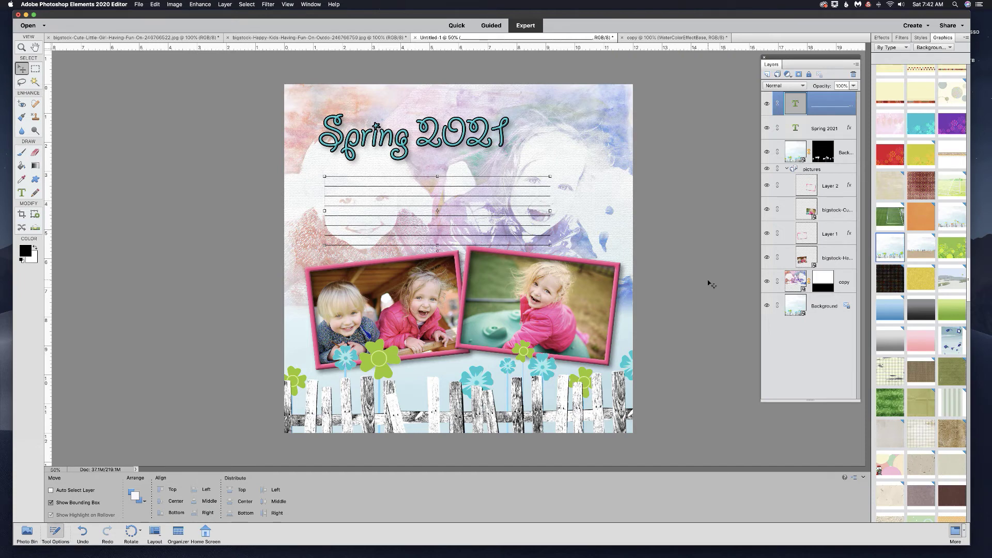
Browse the Shapes graphics and place the zigzag border shape on the page to the right of the title.
{"action": "left_click", "coordinate": [932, 47]}
{"action": "left_click", "coordinate": [930, 68]}
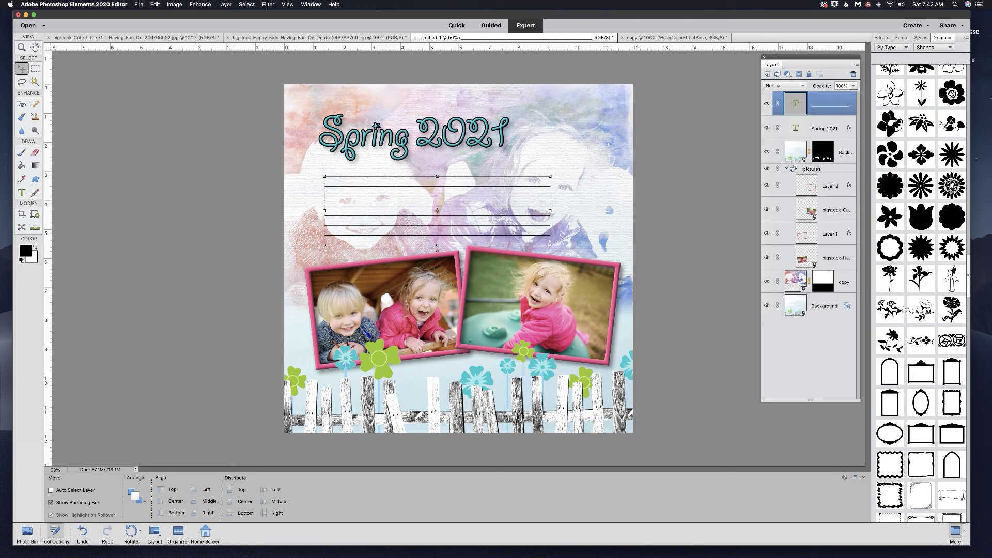
{"action": "scroll", "coordinate": [903, 310], "scroll_direction": "down", "scroll_amount": 15}
{"action": "scroll", "coordinate": [903, 306], "scroll_direction": "down", "scroll_amount": 10}
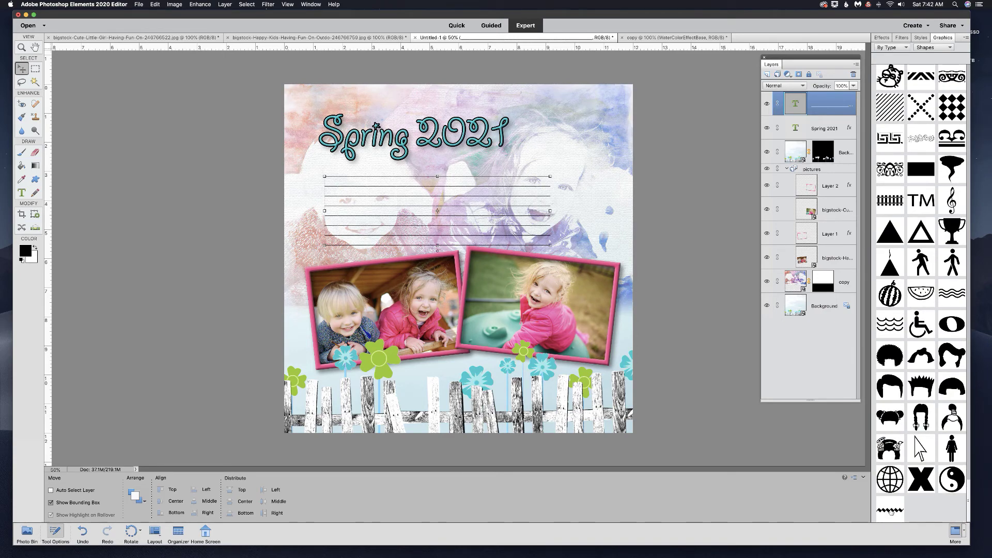
{"action": "left_click_drag", "start_coordinate": [890, 510], "coordinate": [577, 147]}
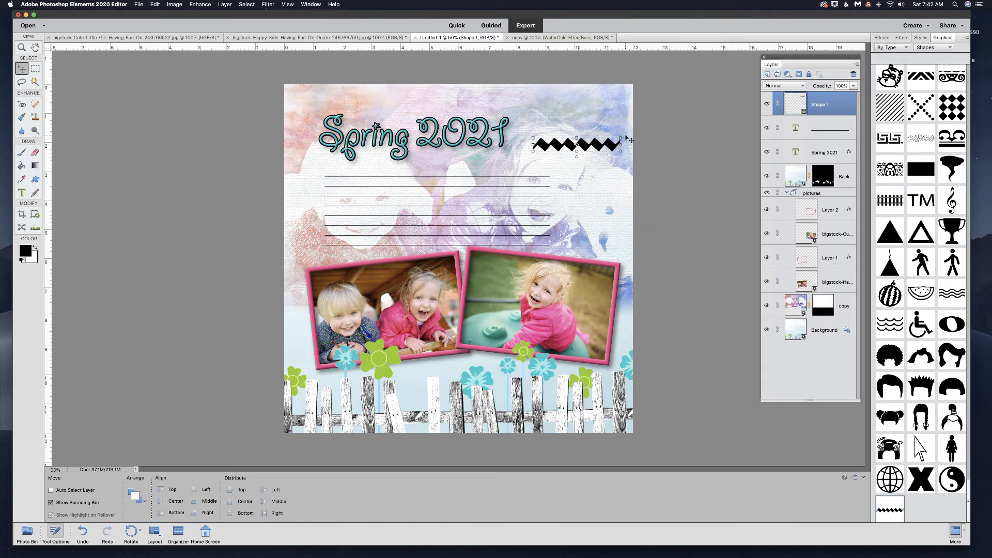
Rotate the zigzag shape to exactly 90 degrees so it stands vertically.
{"action": "left_click_drag", "start_coordinate": [622, 132], "coordinate": [569, 107]}
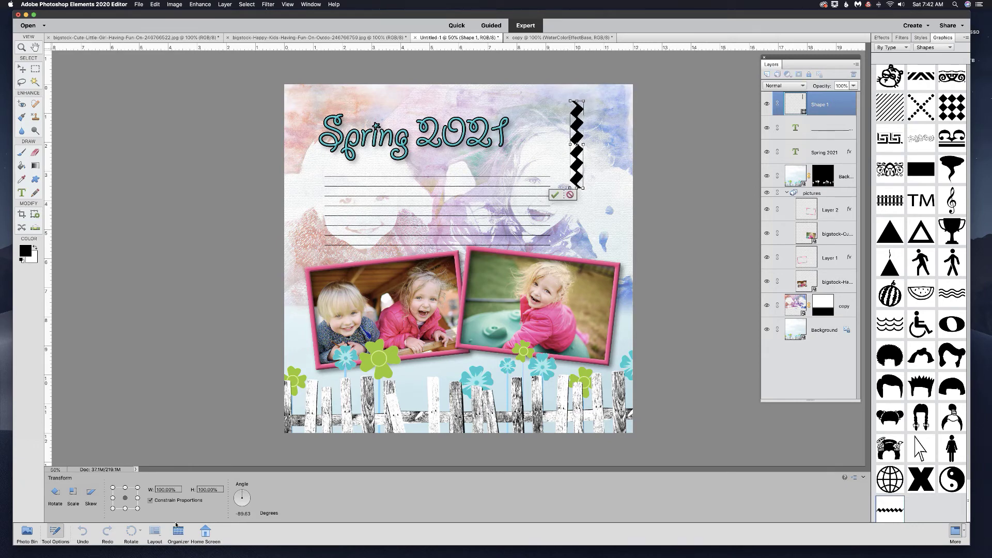
{"action": "left_click", "coordinate": [247, 513]}
{"action": "type", "text": "90"}
Stretch the zigzag to about 300% length and 209% thickness, position it along the page's right edge, and commit the transformation.
{"action": "left_click_drag", "start_coordinate": [577, 187], "coordinate": [579, 272]}
{"action": "left_click_drag", "start_coordinate": [577, 101], "coordinate": [578, 76]}
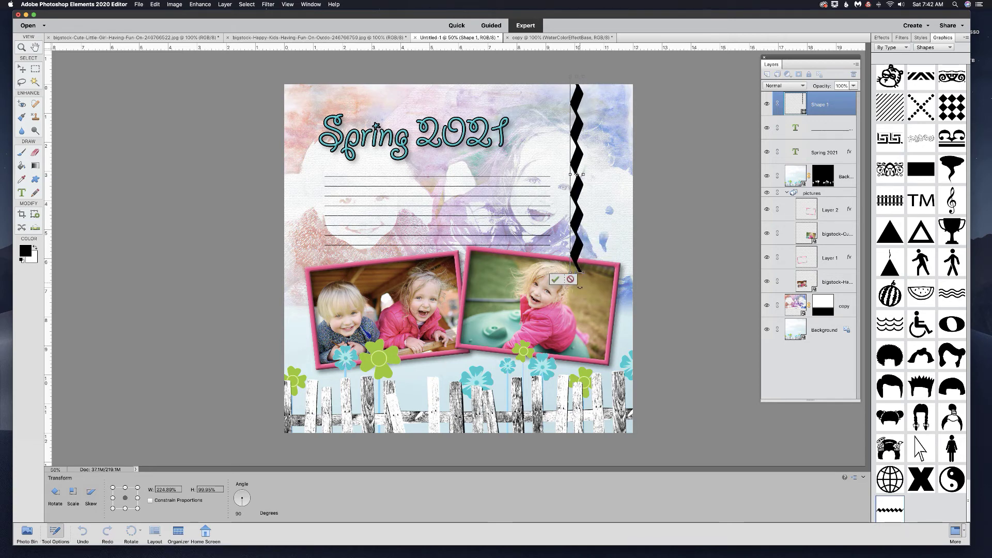
{"action": "mouse_move", "coordinate": [579, 273]}
{"action": "left_mouse_down"}
{"action": "mouse_move", "coordinate": [580, 299]}
{"action": "mouse_move", "coordinate": [579, 279]}
{"action": "left_mouse_up"}
{"action": "left_click_drag", "start_coordinate": [586, 163], "coordinate": [608, 162]}
{"action": "left_click_drag", "start_coordinate": [605, 279], "coordinate": [605, 336]}
{"action": "left_click_drag", "start_coordinate": [612, 205], "coordinate": [621, 206]}
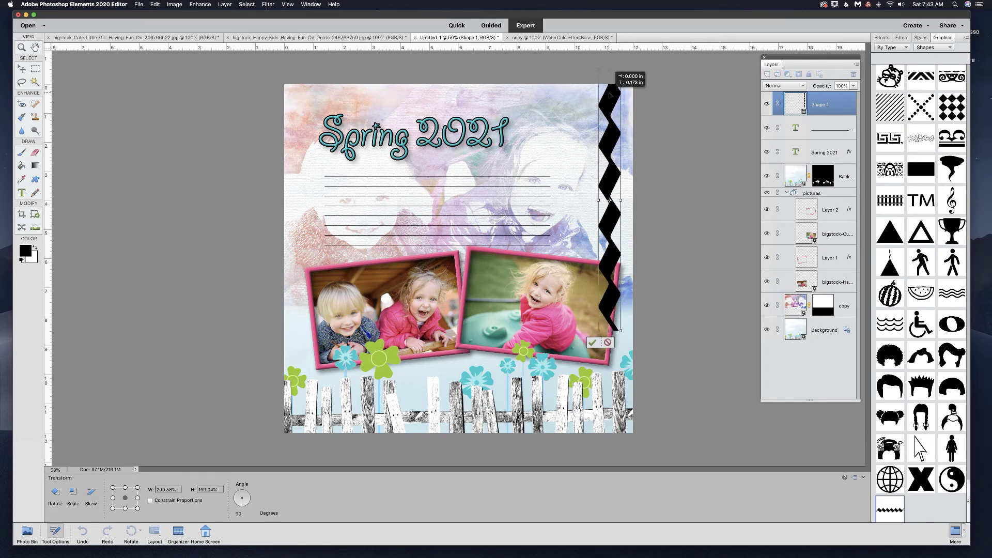
{"action": "left_click_drag", "start_coordinate": [609, 200], "coordinate": [596, 205]}
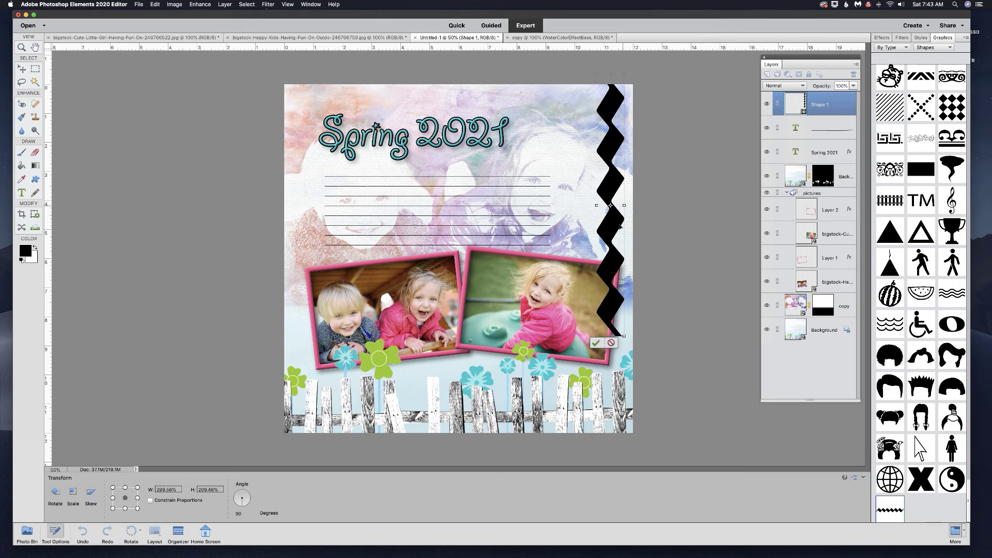
{"action": "left_click", "coordinate": [596, 343]}
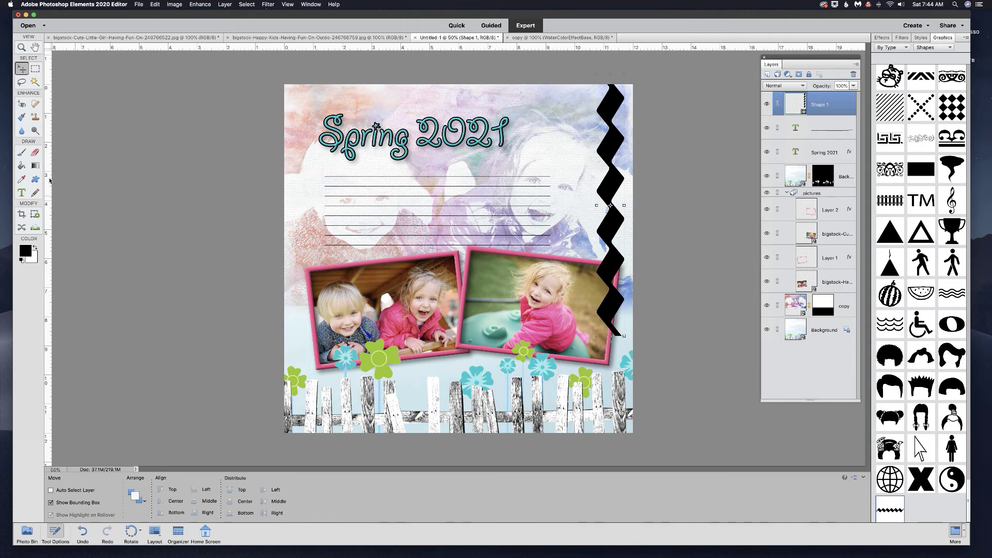
Simplify the zigzag shape layer and erase the cut-off tip at its lower end.
{"action": "left_click", "coordinate": [35, 152]}
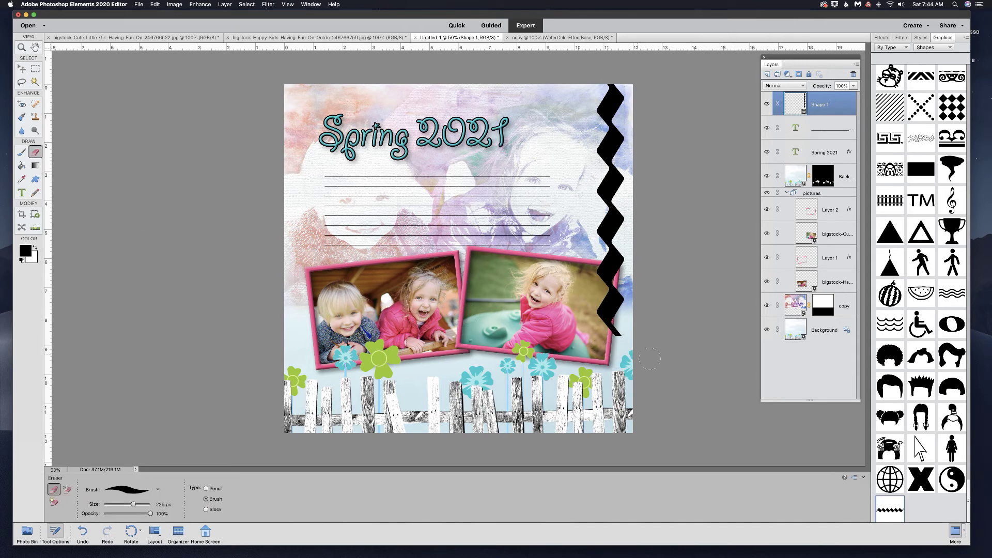
{"action": "left_click", "coordinate": [618, 333]}
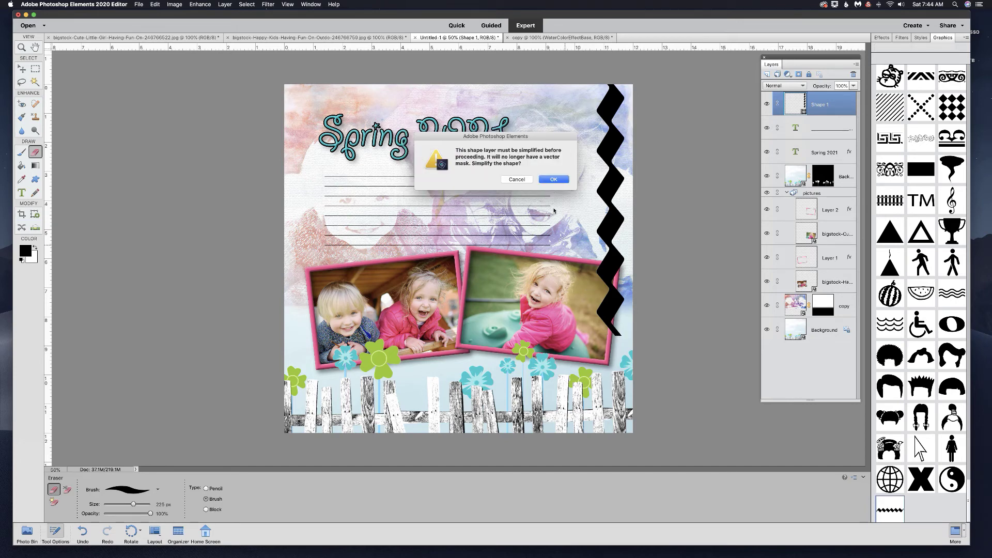
{"action": "left_click", "coordinate": [554, 180]}
{"action": "mouse_move", "coordinate": [621, 331]}
{"action": "left_mouse_down"}
{"action": "mouse_move", "coordinate": [614, 326]}
{"action": "mouse_move", "coordinate": [617, 333]}
{"action": "left_mouse_up"}
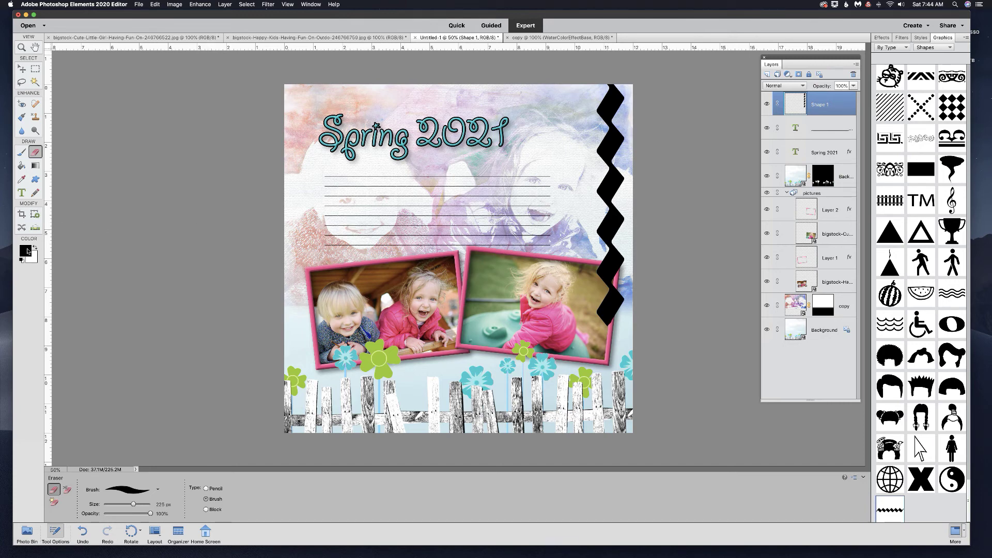
Set the foreground color to turquoise sampled from a blue flower and fill the zigzag with the Paint Bucket.
{"action": "left_click", "coordinate": [27, 251]}
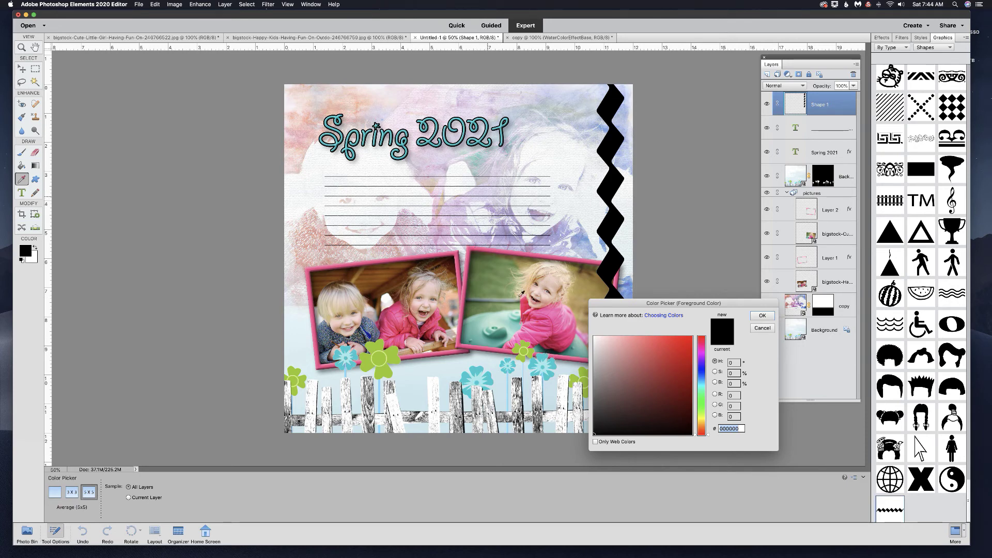
{"action": "left_click", "coordinate": [546, 357]}
{"action": "left_click", "coordinate": [761, 316]}
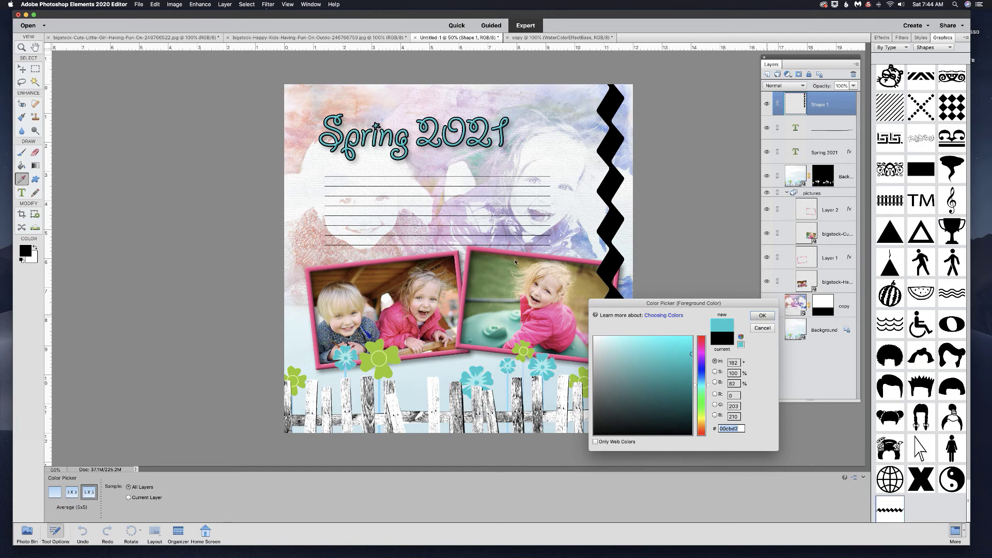
{"action": "key", "text": "e"}
{"action": "left_click", "coordinate": [21, 166]}
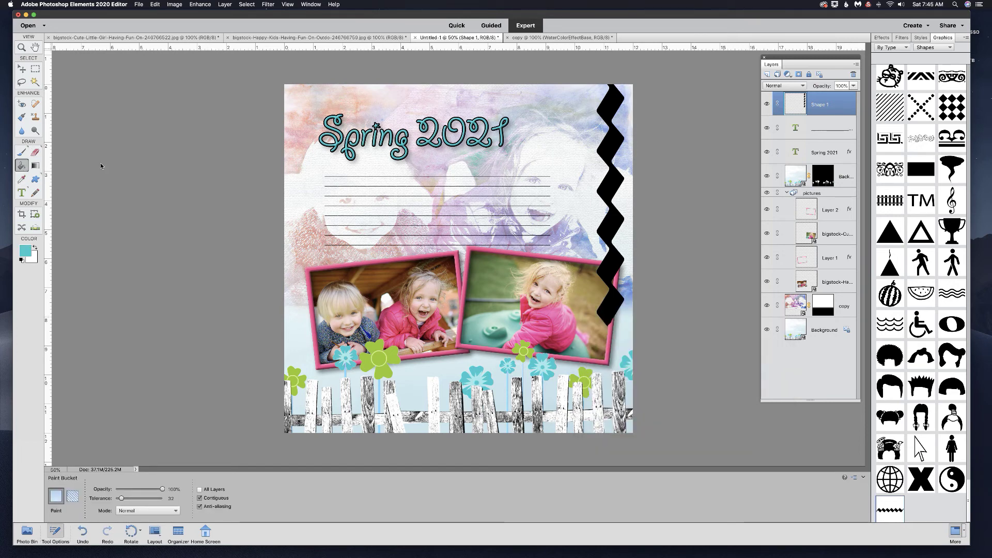
{"action": "left_click", "coordinate": [610, 144]}
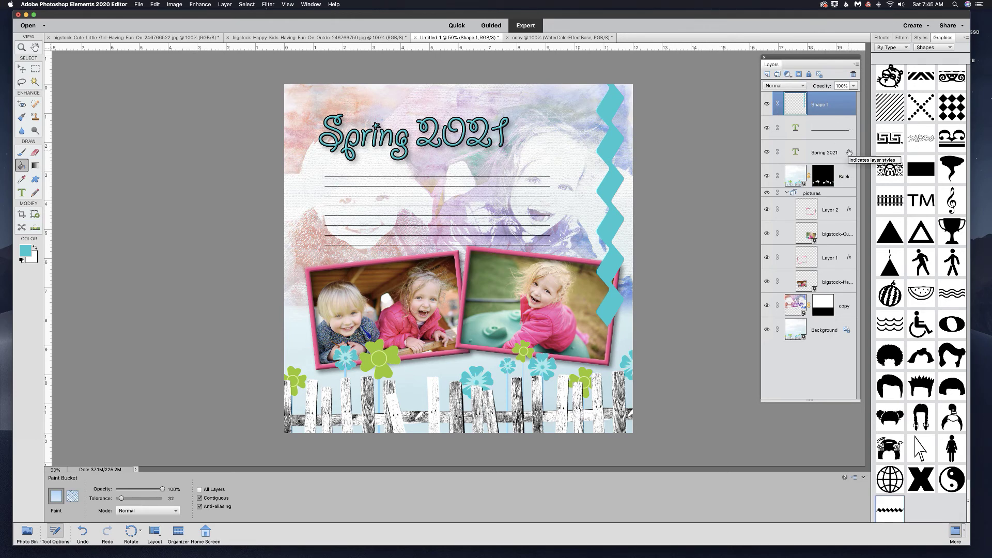
Copy the "Spring 2021" title's layer style onto the zigzag and move the zigzag layer below the photos, just above the watercolor layer.
{"action": "left_click_drag", "start_coordinate": [849, 153], "coordinate": [845, 105]}
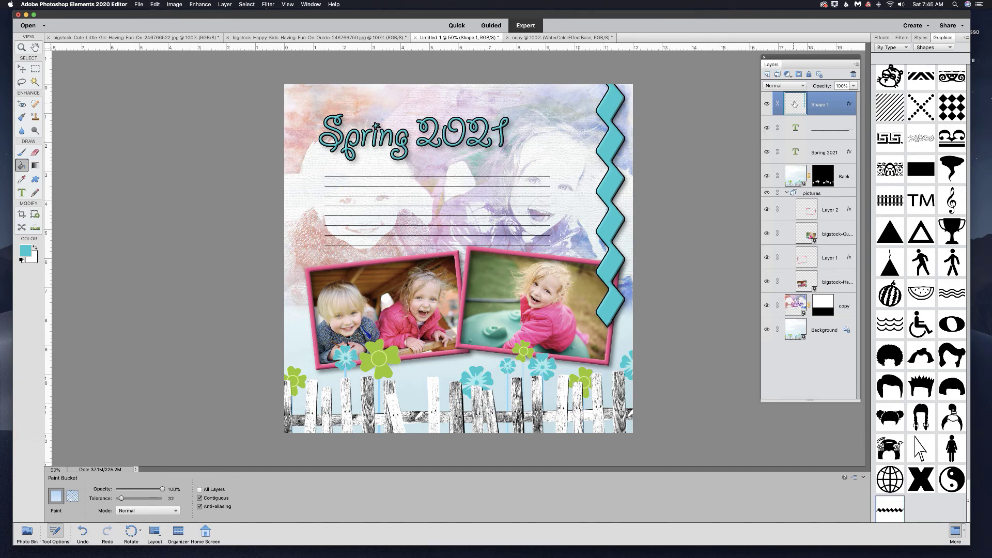
{"action": "left_click_drag", "start_coordinate": [794, 105], "coordinate": [800, 293]}
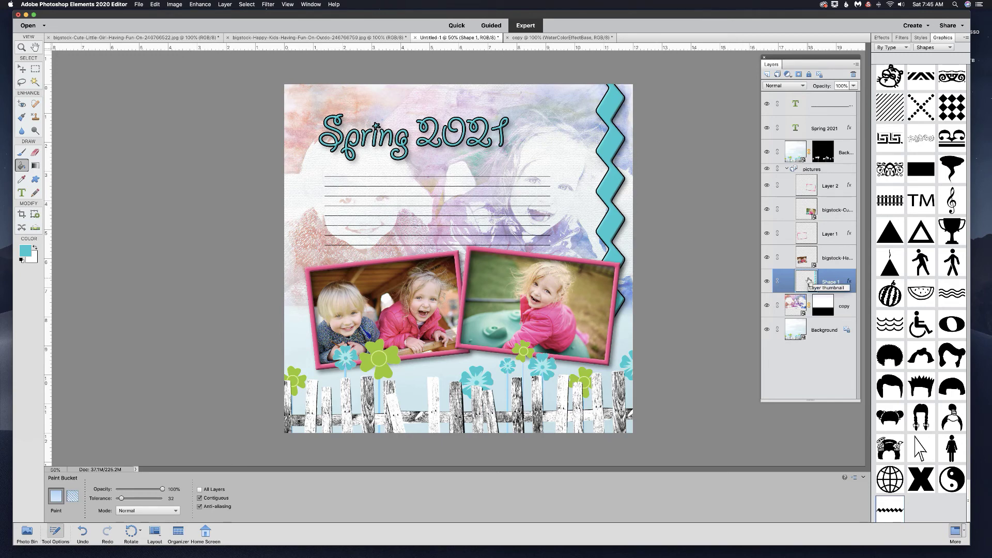
Duplicate the turquoise zigzag layer and move the copy about 0.64 in left and 0.40 in up, beside the original.
{"action": "key", "text": "super+j"}
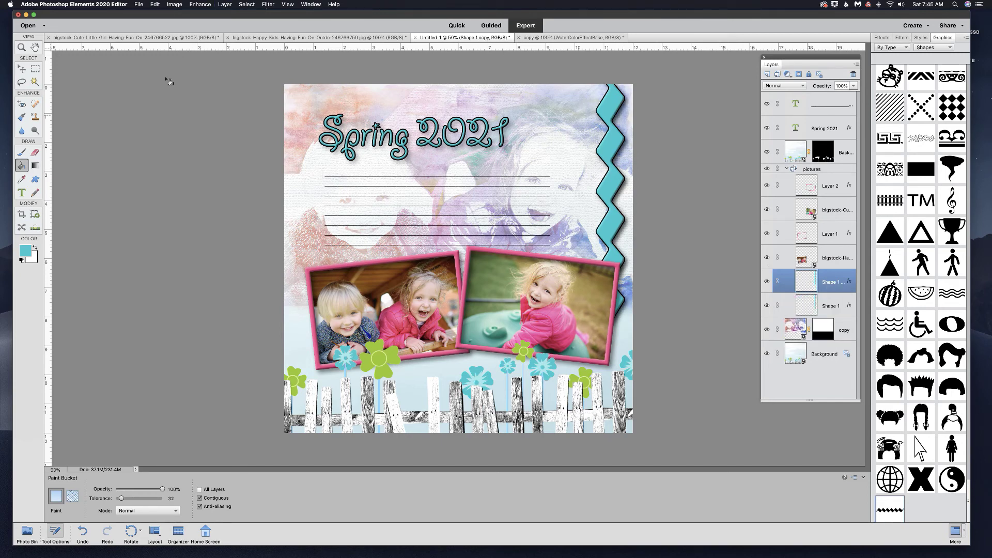
{"action": "left_click", "coordinate": [22, 69]}
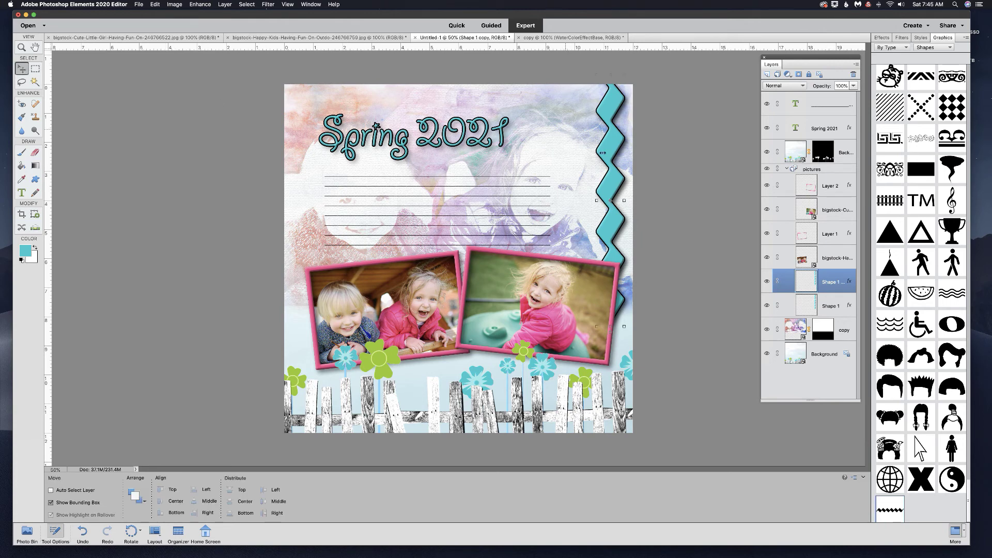
{"action": "left_click_drag", "start_coordinate": [620, 178], "coordinate": [593, 170]}
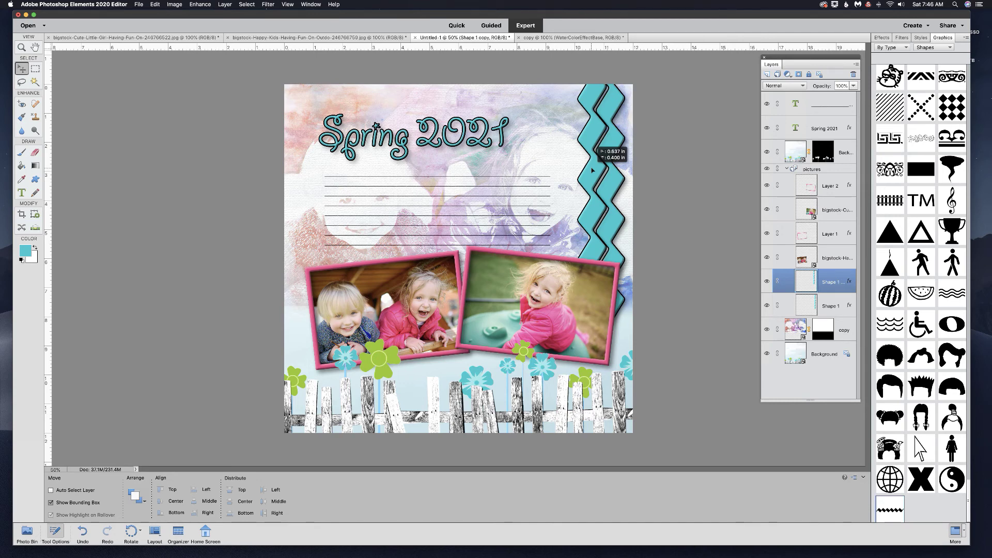
{"action": "left_click_drag", "start_coordinate": [593, 170], "coordinate": [593, 170]}
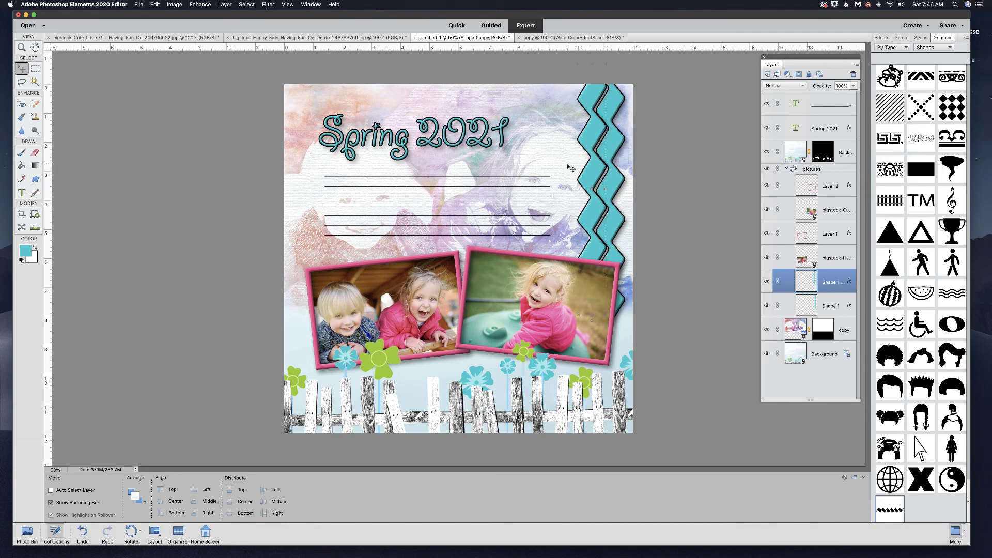
Nudge the copied zigzag down in small steps so its points nest evenly into the original zigzag.
{"action": "key", "text": "Down"}
{"action": "key", "text": "Down"}
{"action": "key", "text": "Down"}
{"action": "key", "text": "Down"}
{"action": "key", "text": "Down"}
{"action": "key", "text": "Down"}
{"action": "key", "text": "Down"}
{"action": "key", "text": "Down"}
{"action": "key", "text": "Down"}
{"action": "key", "text": "Down"}
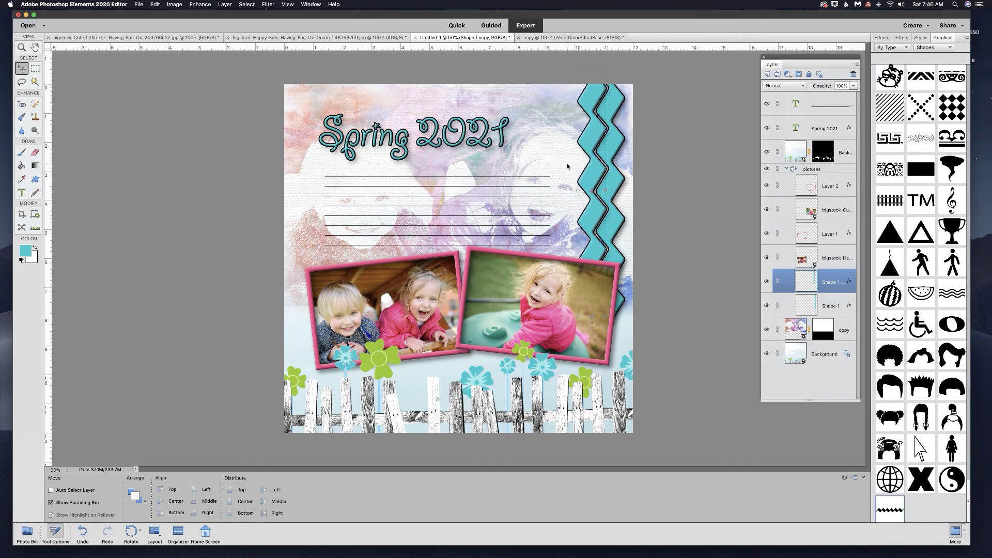
{"action": "key", "text": "Up"}
{"action": "key", "text": "Up"}
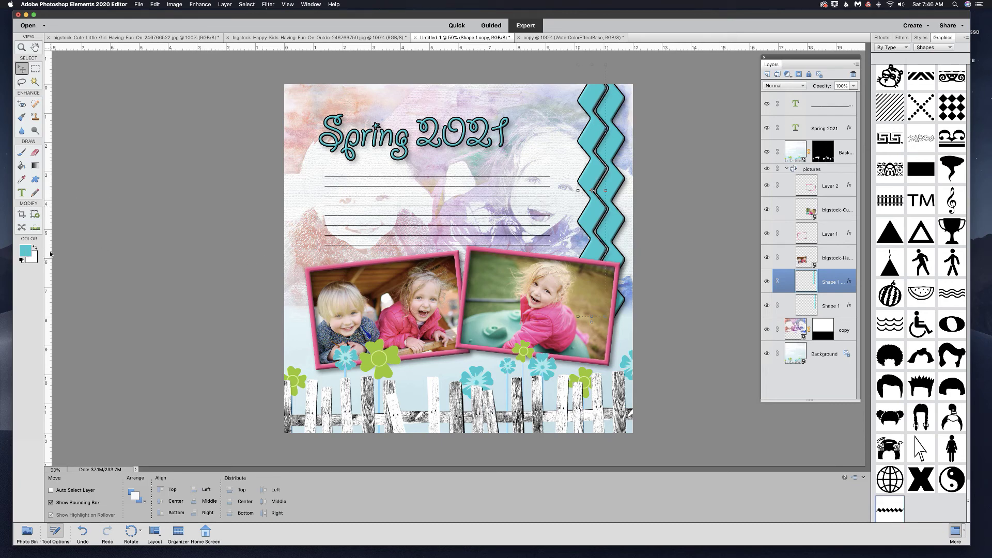
Set the foreground color to pink sampled from the photo frame and fill the copied zigzag with the Paint Bucket.
{"action": "left_click", "coordinate": [26, 252]}
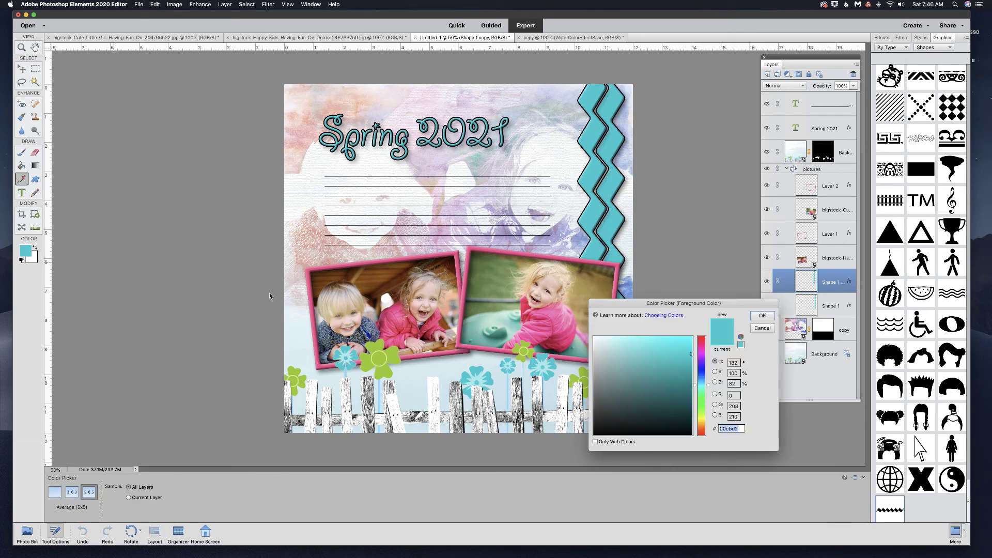
{"action": "left_click", "coordinate": [505, 250]}
{"action": "left_click", "coordinate": [762, 316]}
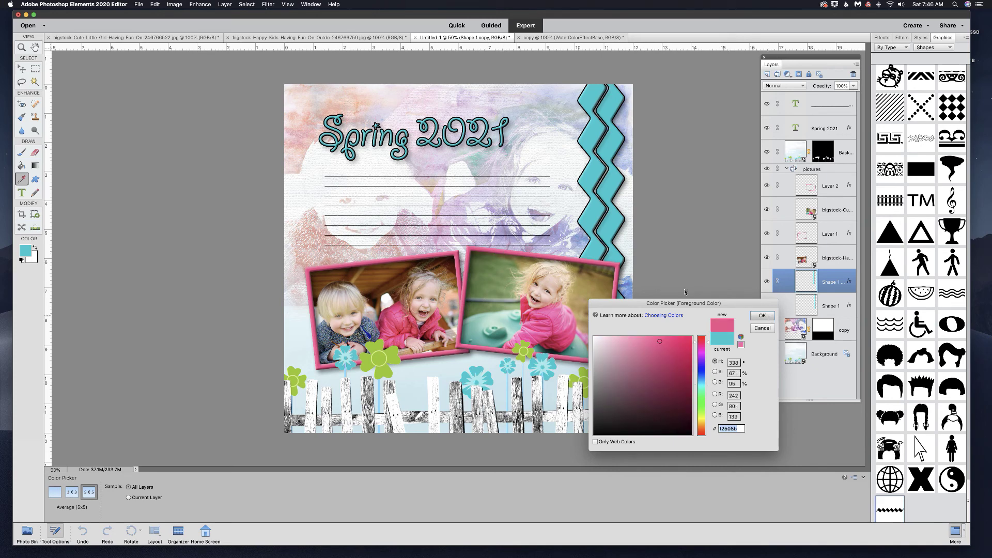
{"action": "left_click", "coordinate": [590, 137]}
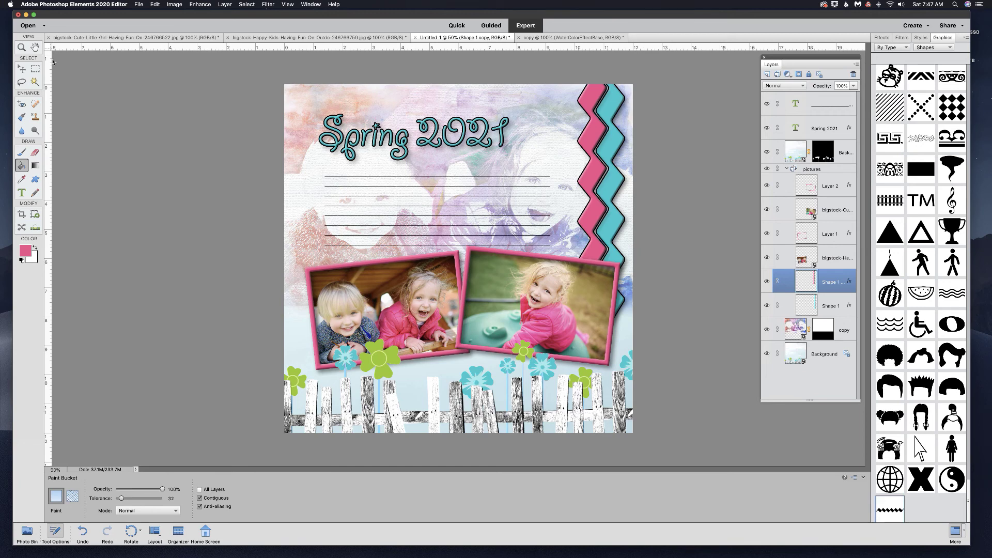
Save the layered page in Photoshop format as "Spring Scrapbook Page" in the Spring 2021 Scrapbook Page folder on Internal 2 TB.
{"action": "left_click", "coordinate": [138, 5]}
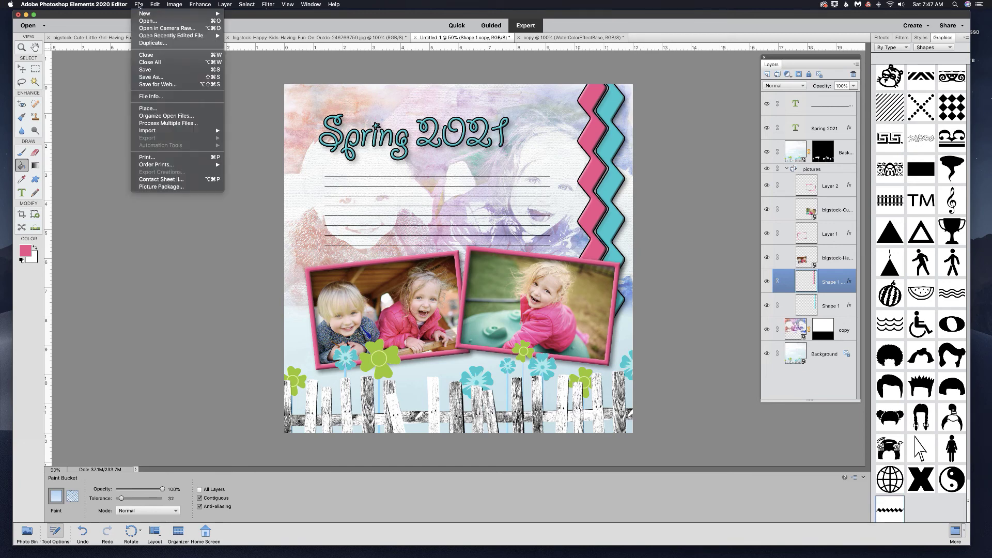
{"action": "left_click", "coordinate": [147, 78]}
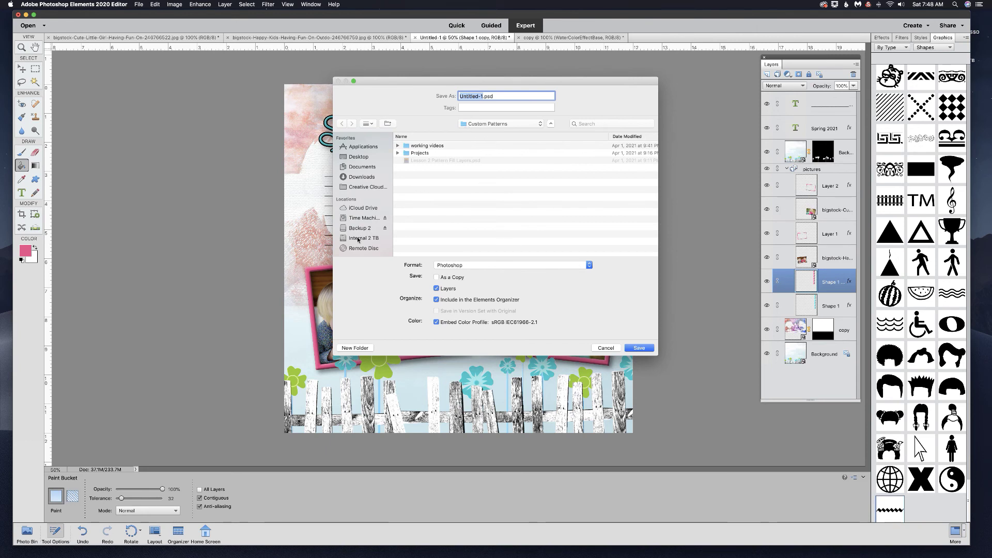
{"action": "left_click", "coordinate": [360, 238]}
{"action": "double_click", "coordinate": [417, 190]}
{"action": "double_click", "coordinate": [417, 146]}
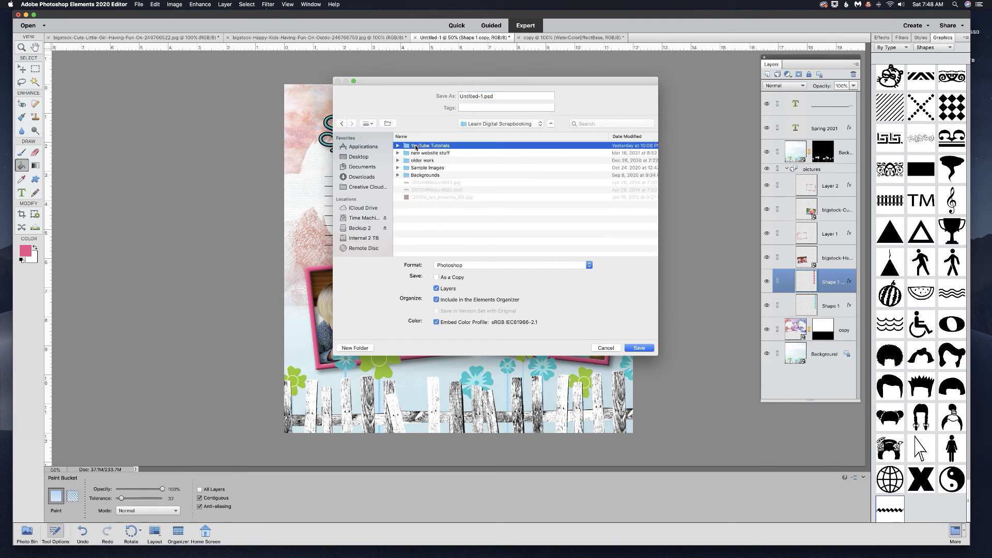
{"action": "double_click", "coordinate": [416, 147]}
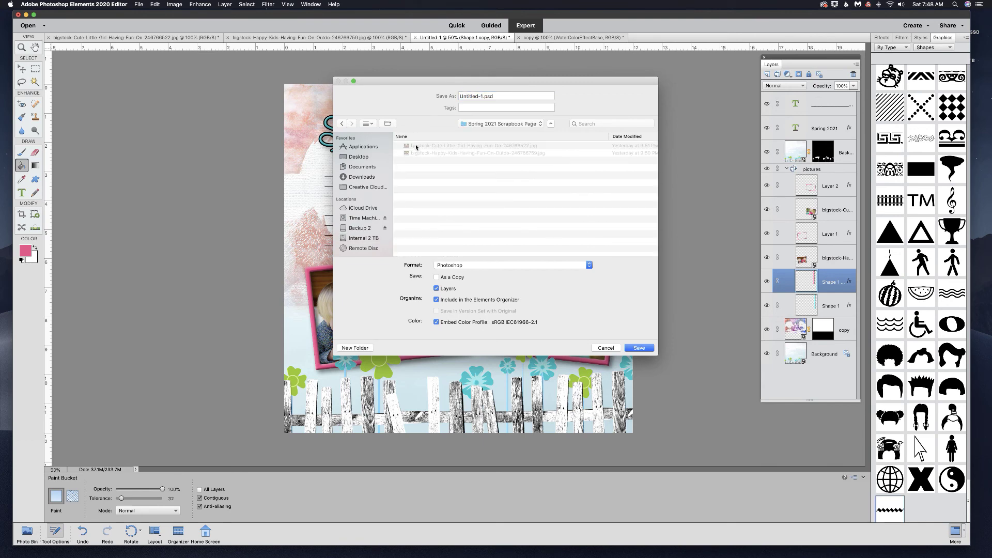
{"action": "left_click", "coordinate": [483, 96]}
{"action": "type", "text": "Spring"}
{"action": "type", "text": " Scrapbook Page"}
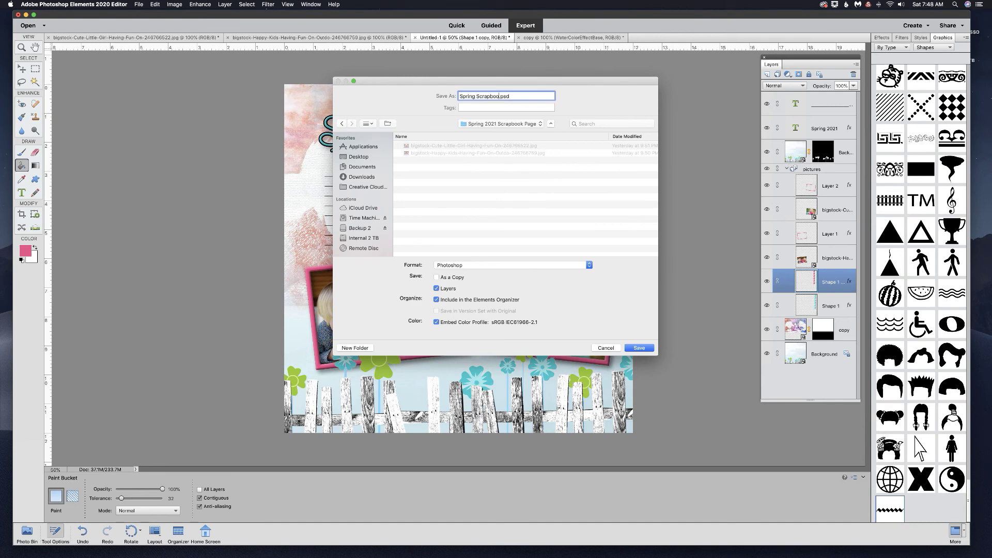
{"action": "left_click", "coordinate": [640, 348]}
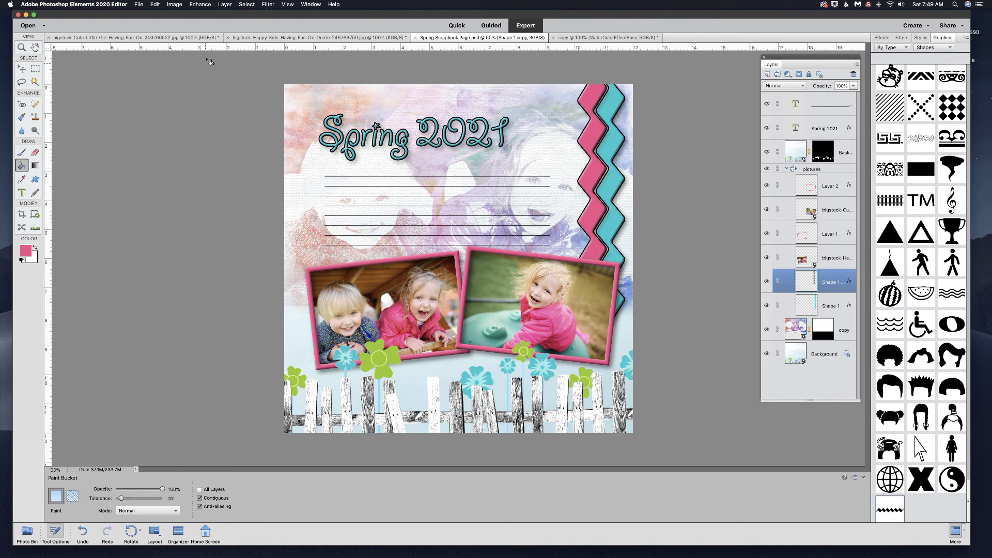
Save a copy of the page in JPEG format as "Spring Scrapbook Page_edited-1.jpg" in the same folder.
{"action": "left_click", "coordinate": [139, 5]}
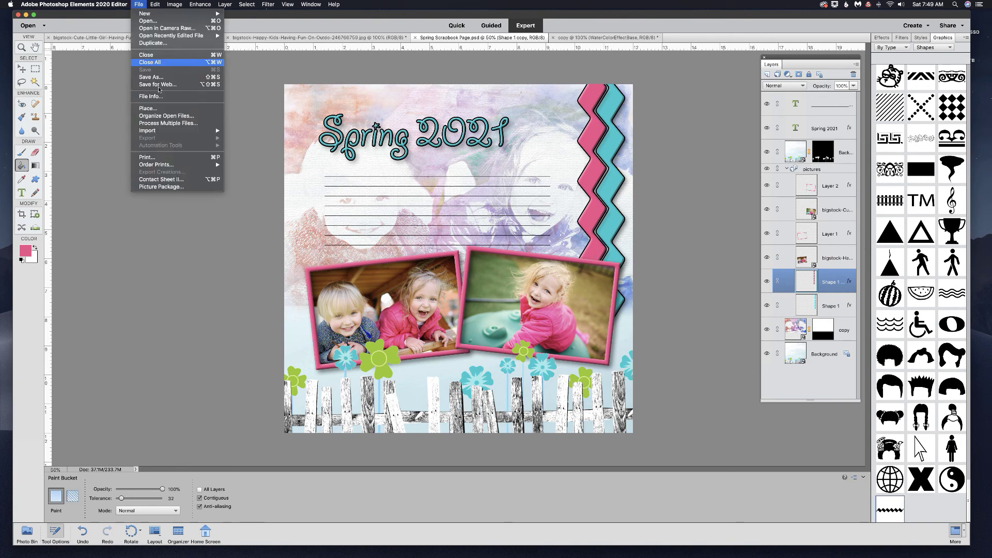
{"action": "left_click", "coordinate": [155, 77]}
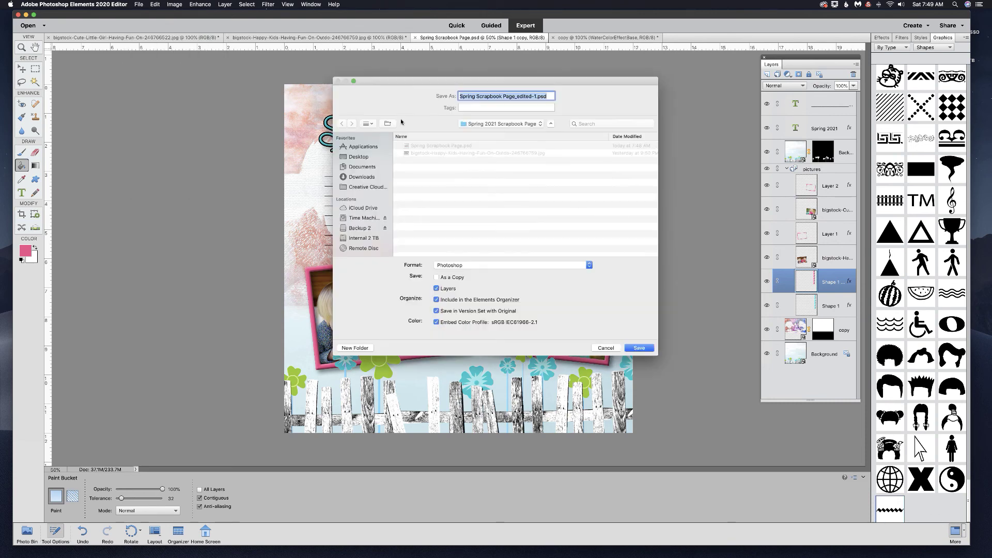
{"action": "left_click", "coordinate": [475, 264]}
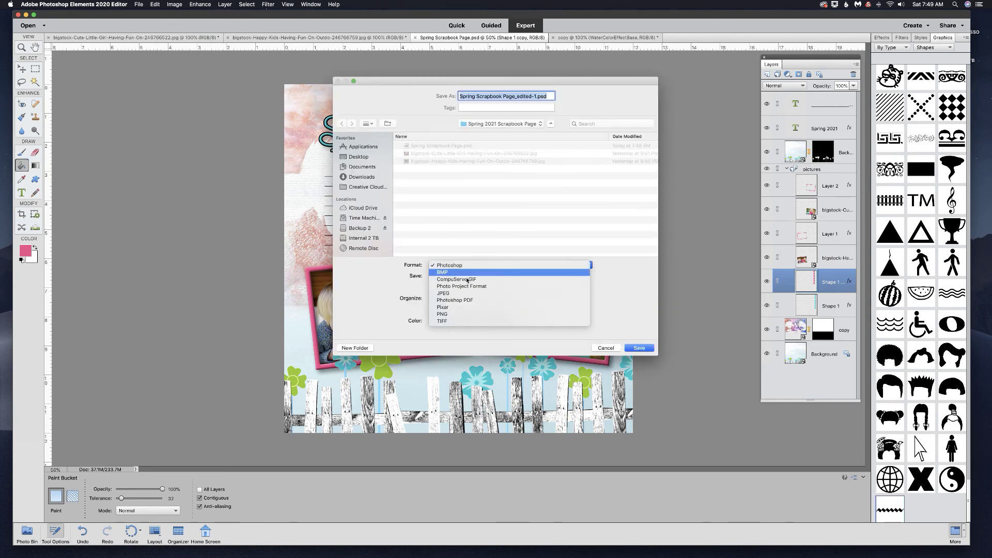
{"action": "left_click", "coordinate": [455, 294]}
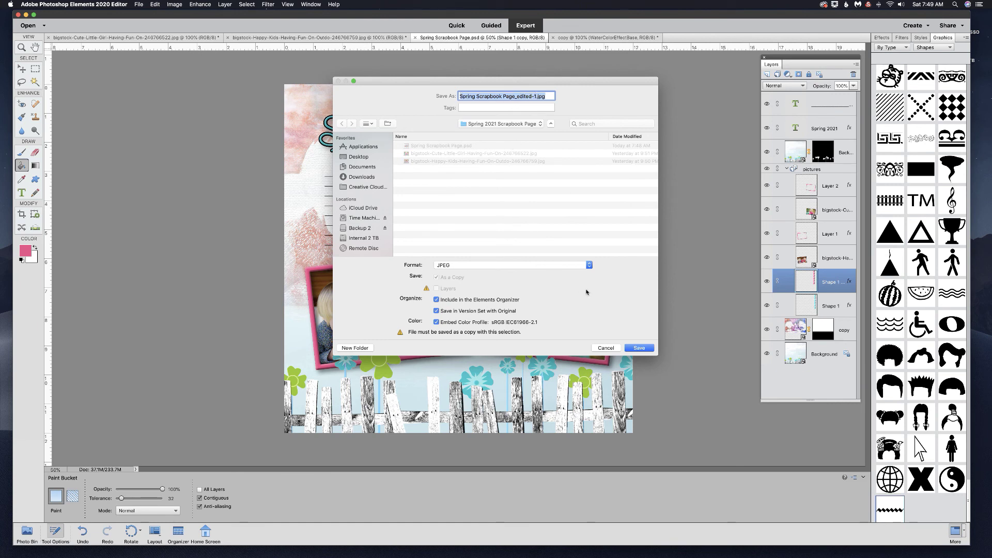
{"action": "left_click", "coordinate": [640, 348]}
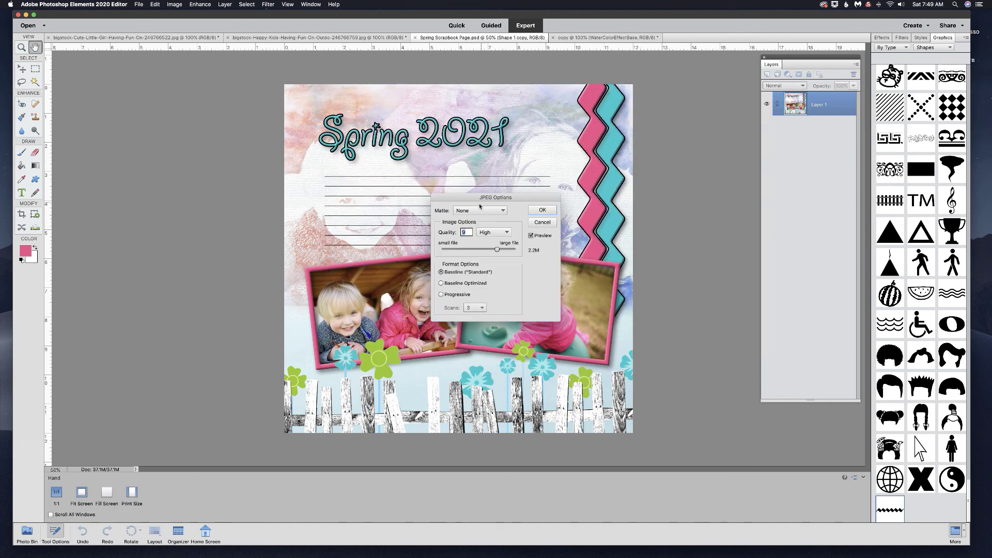
Set the JPEG quality to 12 (Maximum) and accept the JPEG options.
{"action": "left_click_drag", "start_coordinate": [497, 252], "coordinate": [535, 252]}
{"action": "left_click_drag", "start_coordinate": [516, 251], "coordinate": [481, 251]}
{"action": "left_click_drag", "start_coordinate": [503, 251], "coordinate": [532, 252]}
{"action": "left_click", "coordinate": [542, 209]}
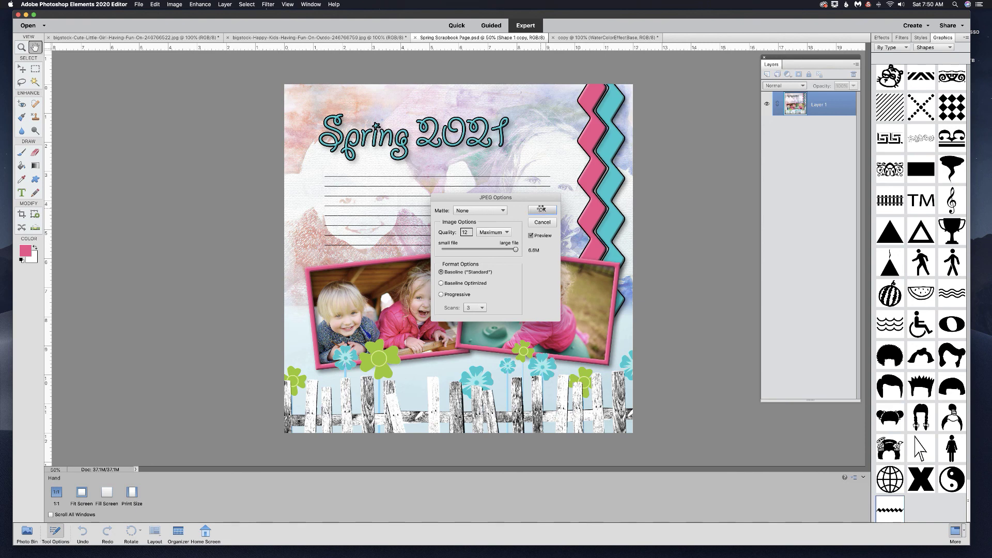